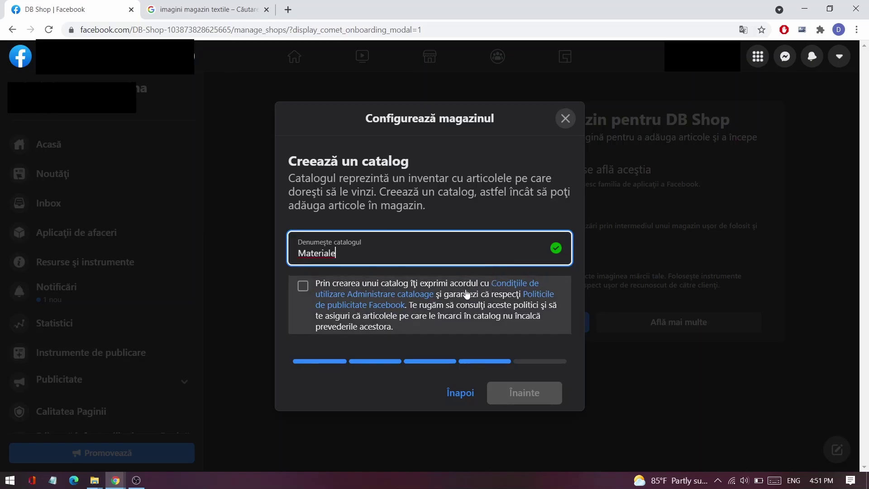
- Accept the terms for the Materiale catalog, then agree to the merchant agreement and submit the shop for review
click(303, 286)
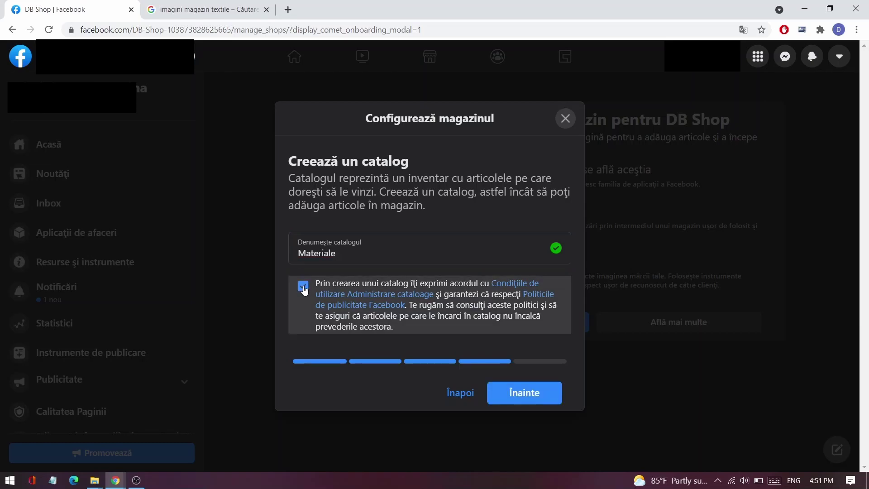
click(516, 393)
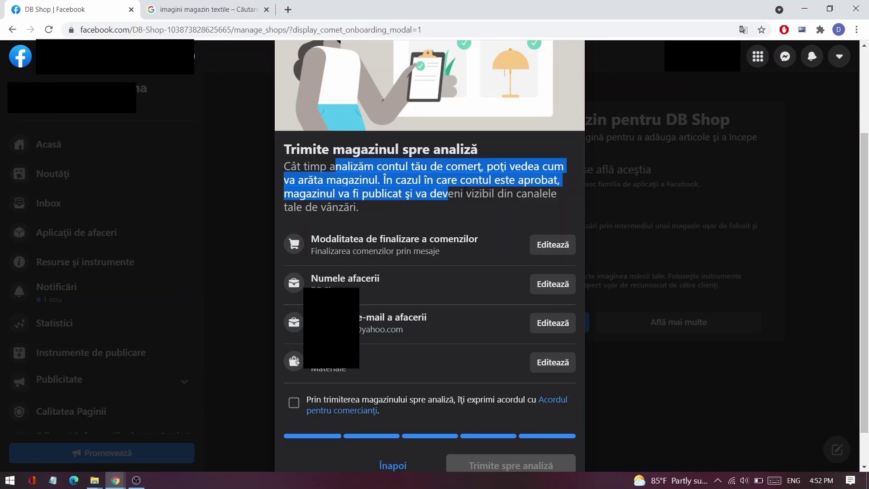
click(465, 191)
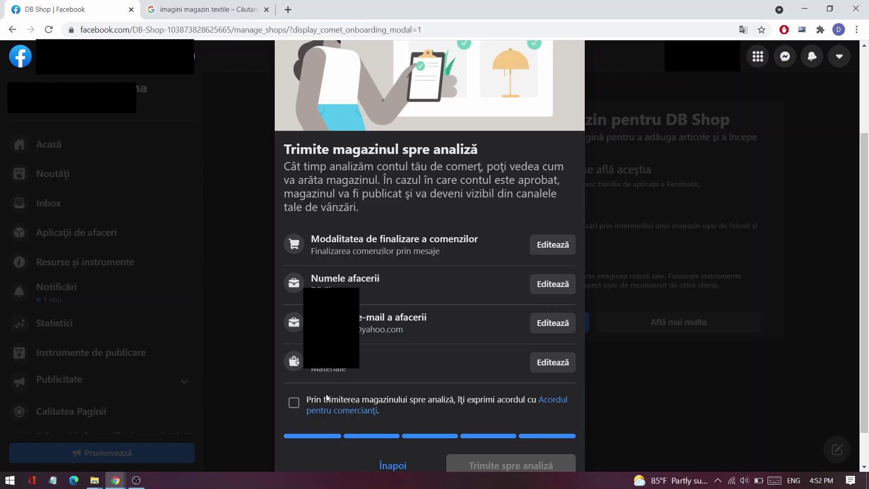
click(295, 402)
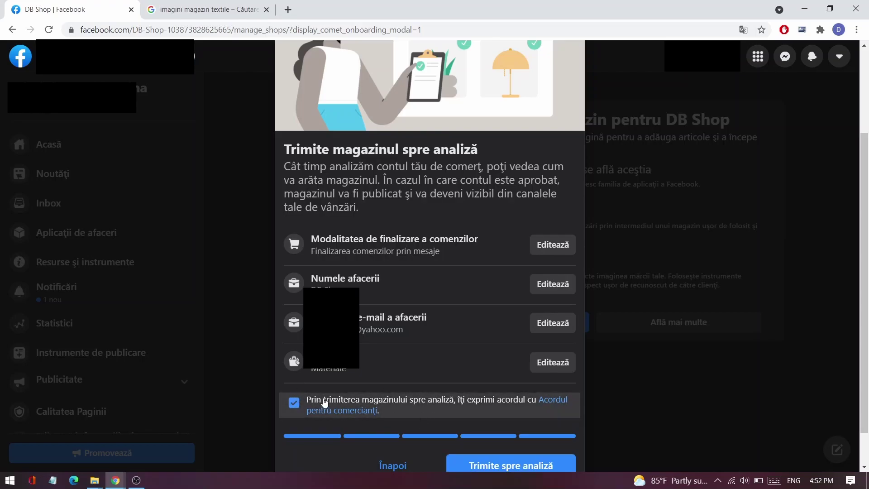
scroll(400, 411, down, 1)
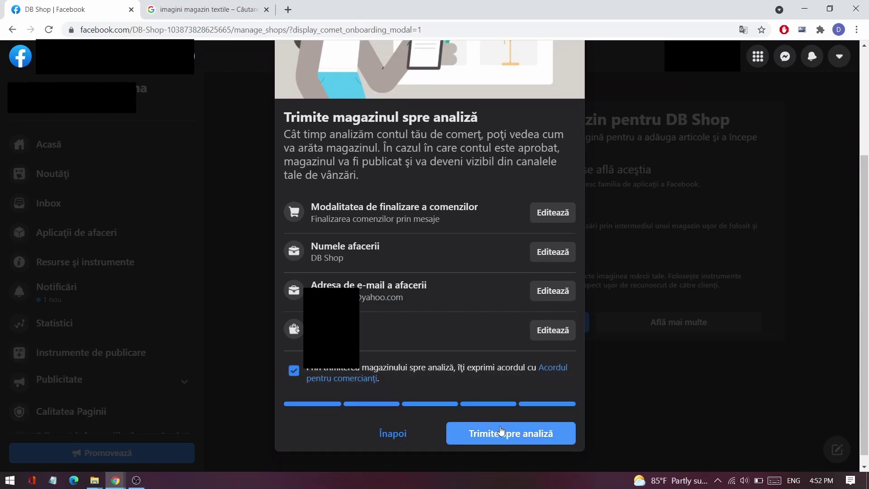
click(549, 434)
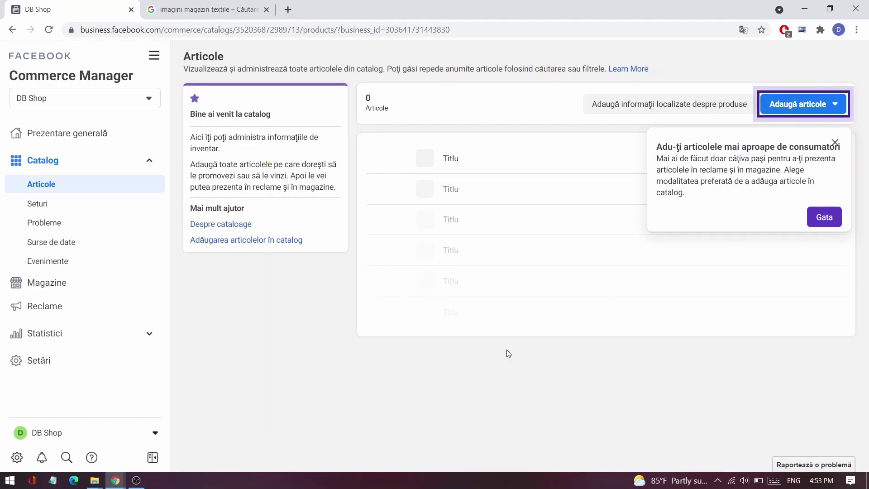
- Dismiss the tip about adding items and start adding a single item to the catalog
click(139, 169)
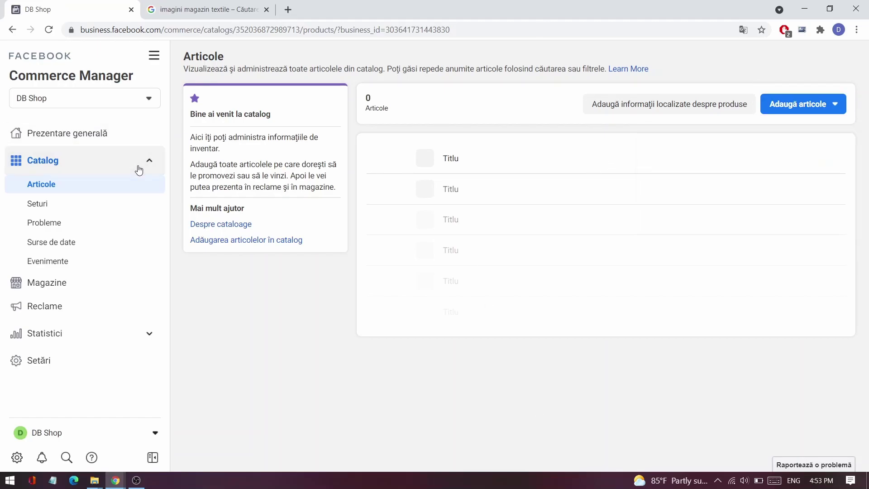
click(144, 164)
click(145, 165)
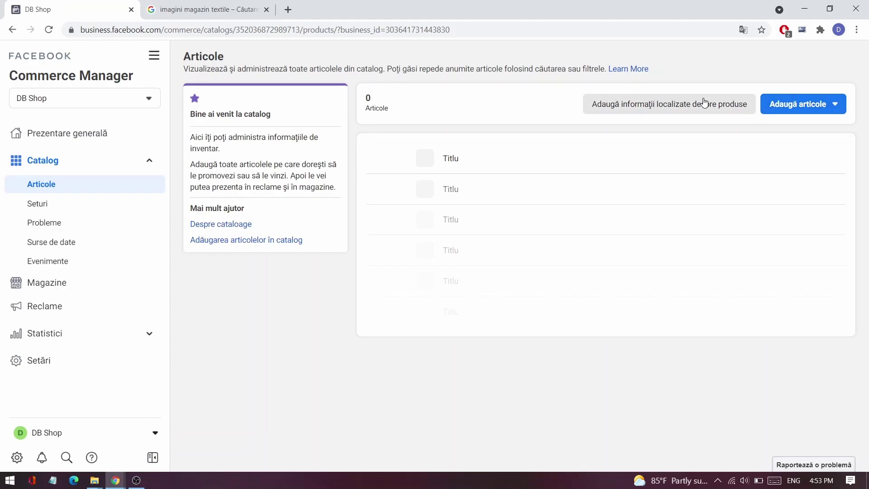
click(802, 111)
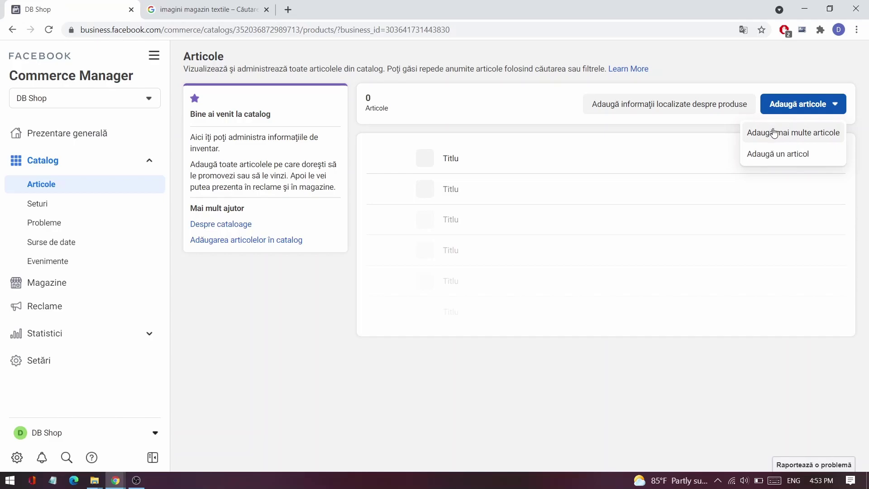
click(783, 154)
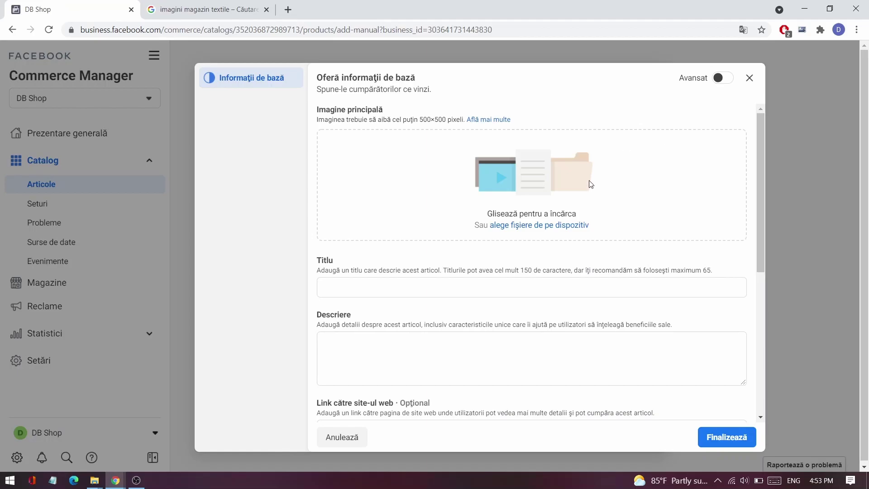
- Try to upload the yellow butterflies picture from the Downloads folder as the item's main image
scroll(564, 203, down, 1)
scroll(556, 212, up, 1)
click(516, 226)
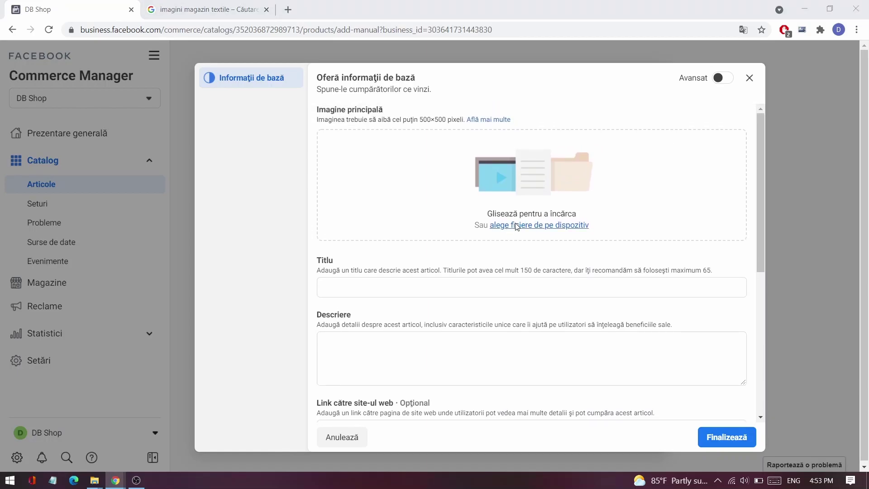
key(Escape)
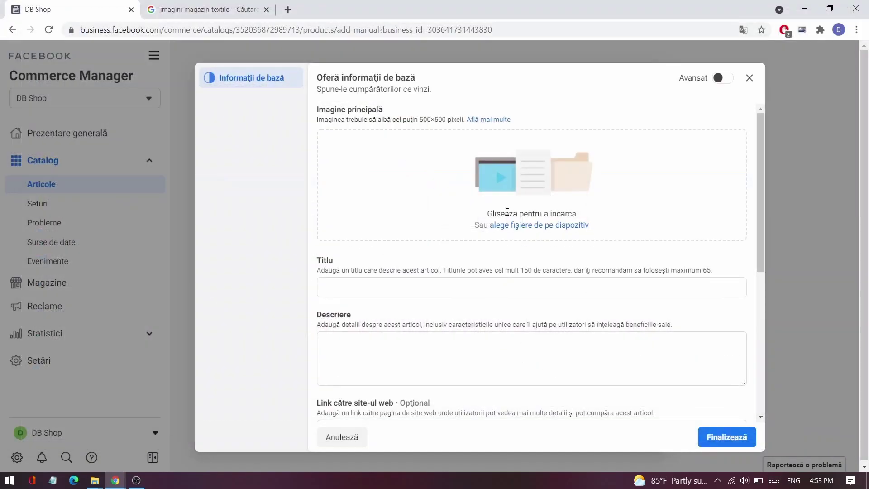
click(518, 224)
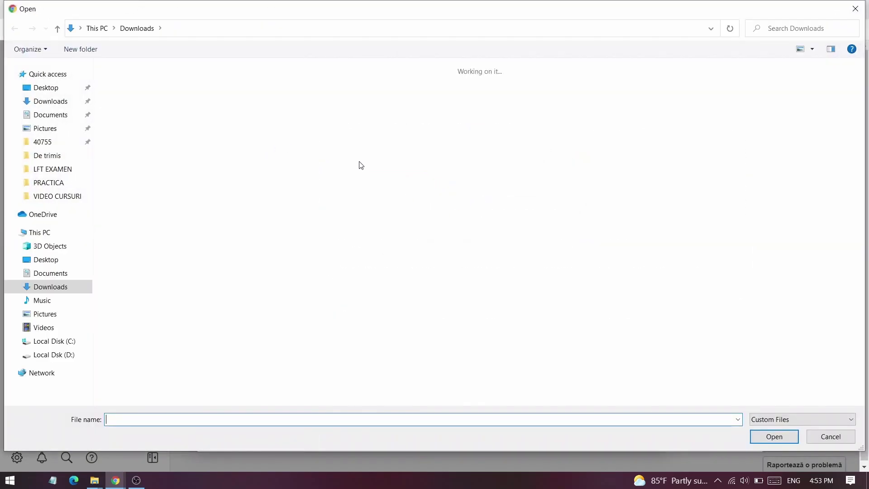
double_click(227, 310)
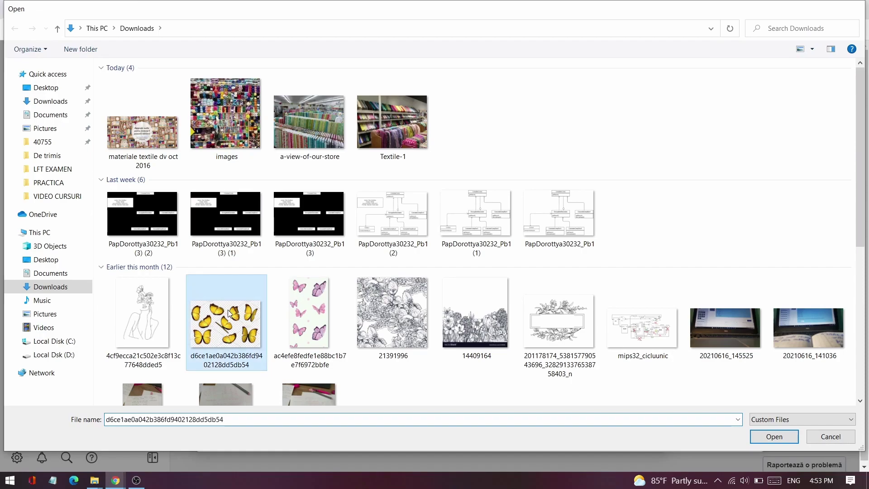
scroll(512, 200, down, 1)
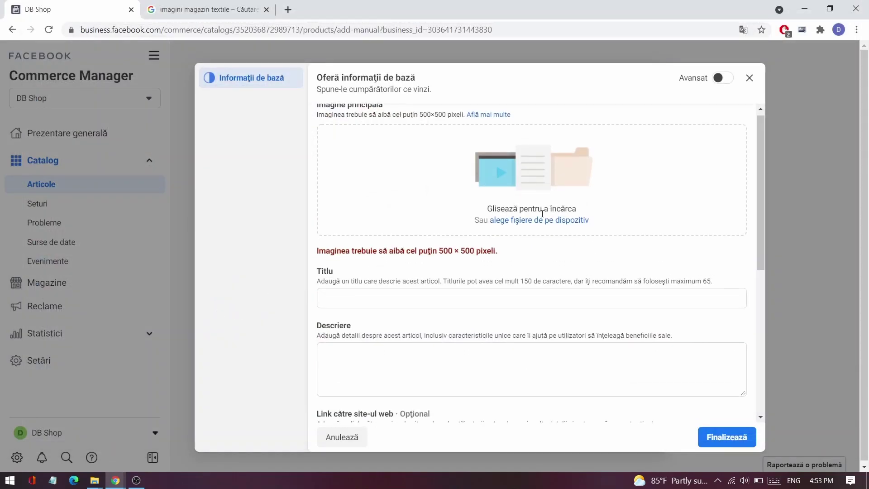
drag(321, 247, 513, 250)
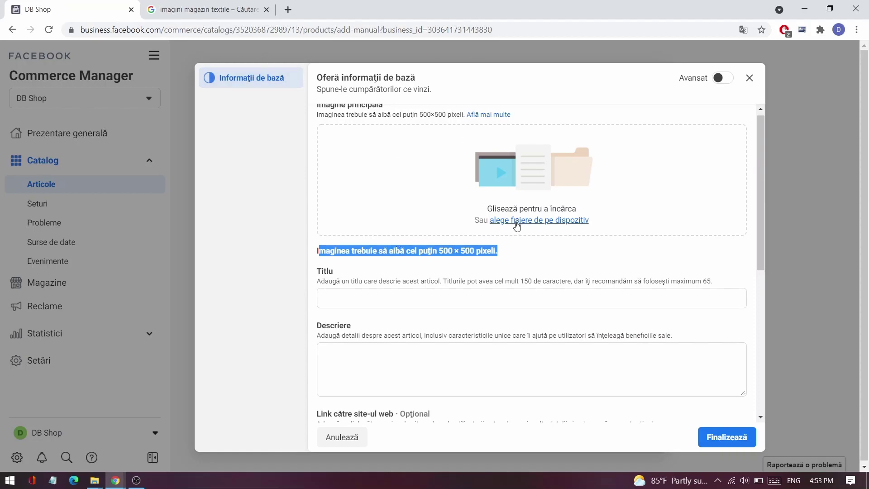
- Look through the Google image results for textile shops and preview the photo of fabric rolls on shelves
click(199, 6)
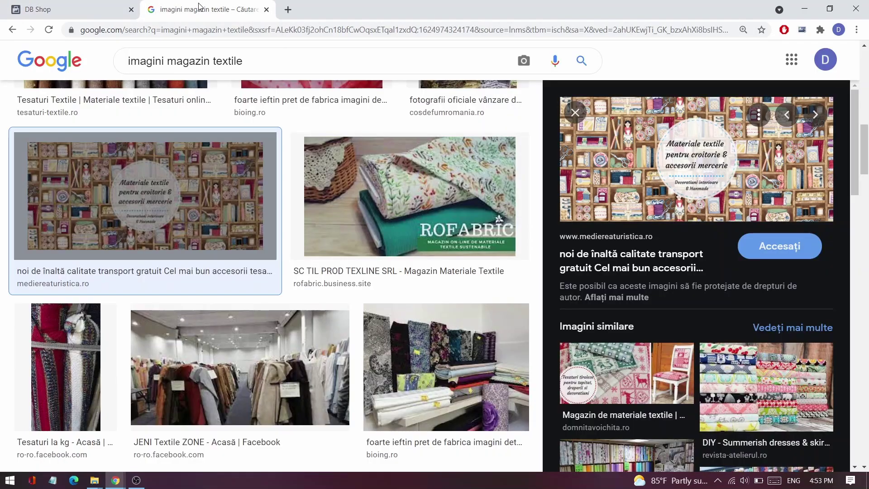
scroll(430, 323, down, 3)
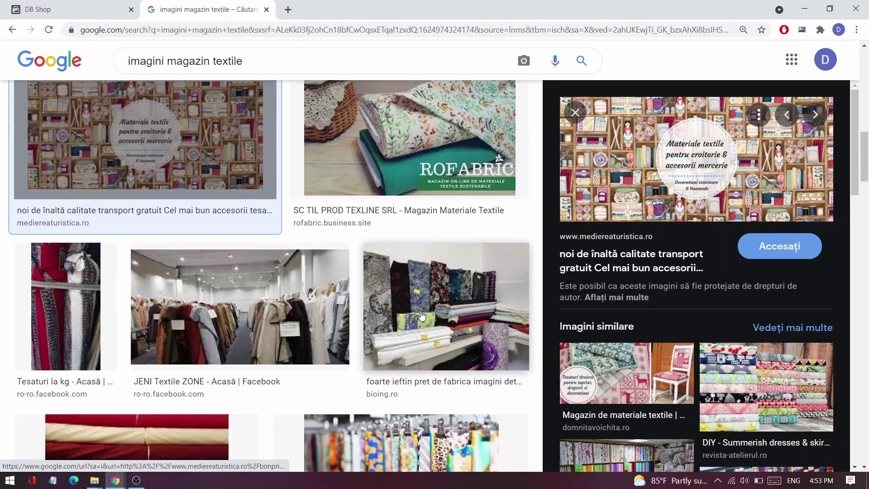
click(335, 271)
click(383, 271)
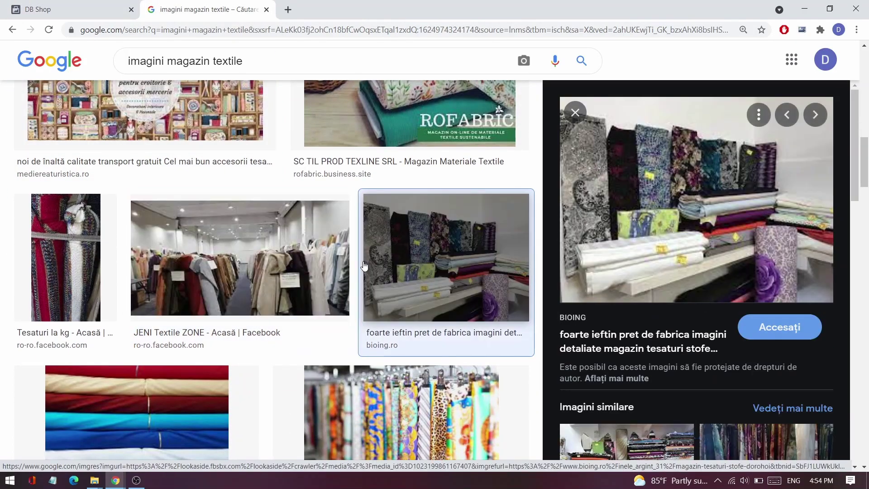
- Return to the new catalog item and upload the floral line drawing 21391996 from Downloads as its main image
click(68, 10)
click(542, 221)
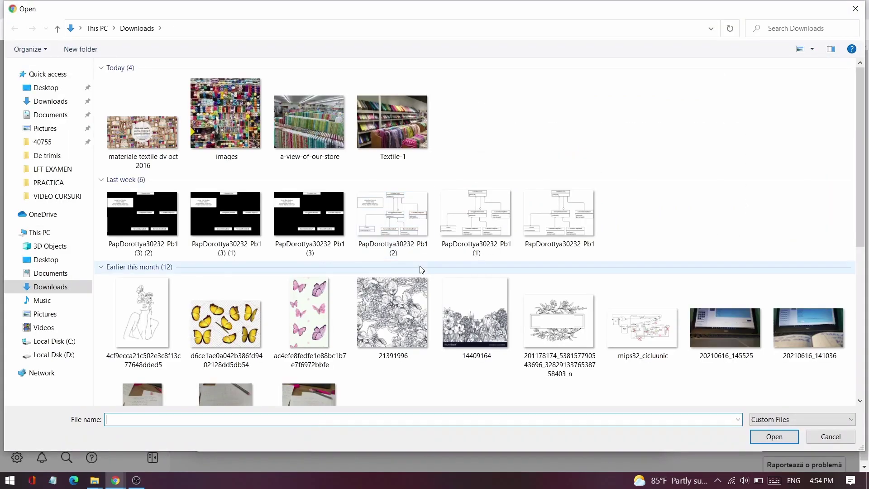
double_click(392, 312)
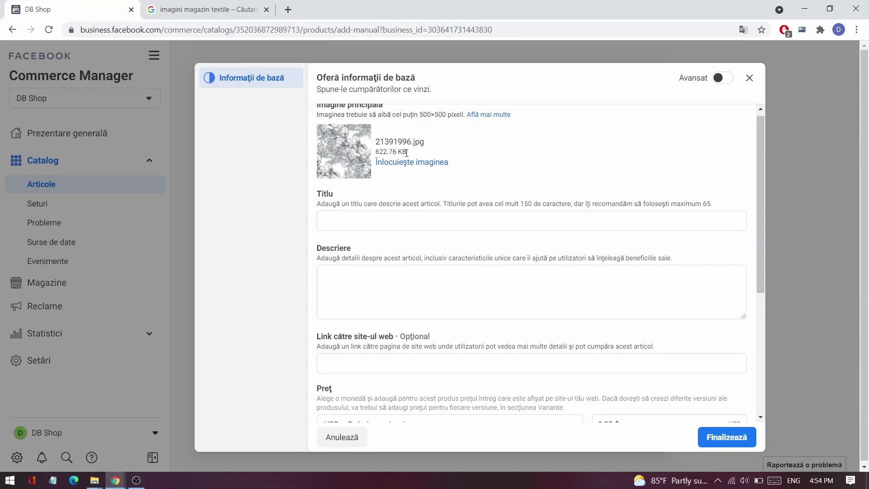
- Title the item Fluturasi and enter SKADKASK as its description, leaving the optional website link empty
click(349, 223)
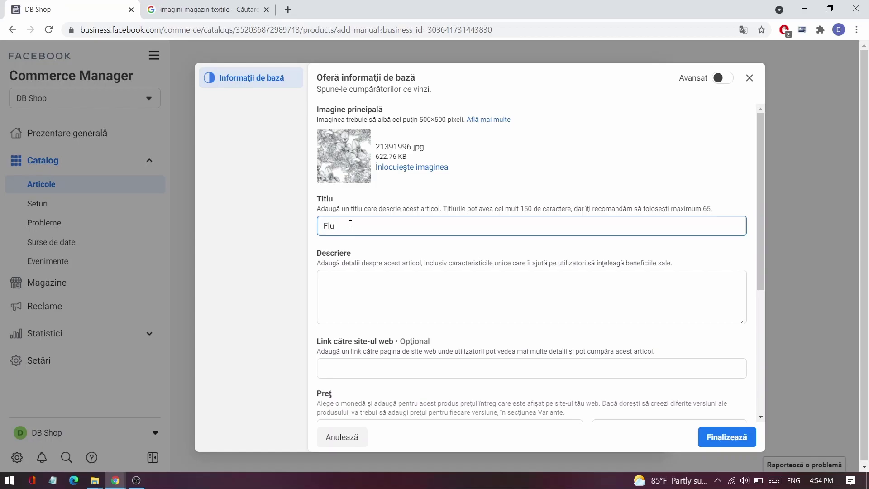
click(387, 292)
text(SKADKASK)
scroll(388, 292, down, 2)
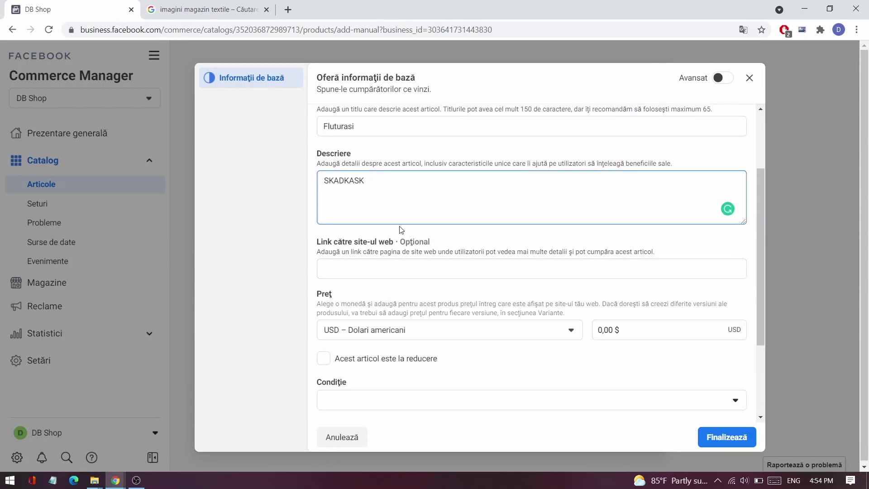
drag(435, 243, 291, 243)
click(401, 249)
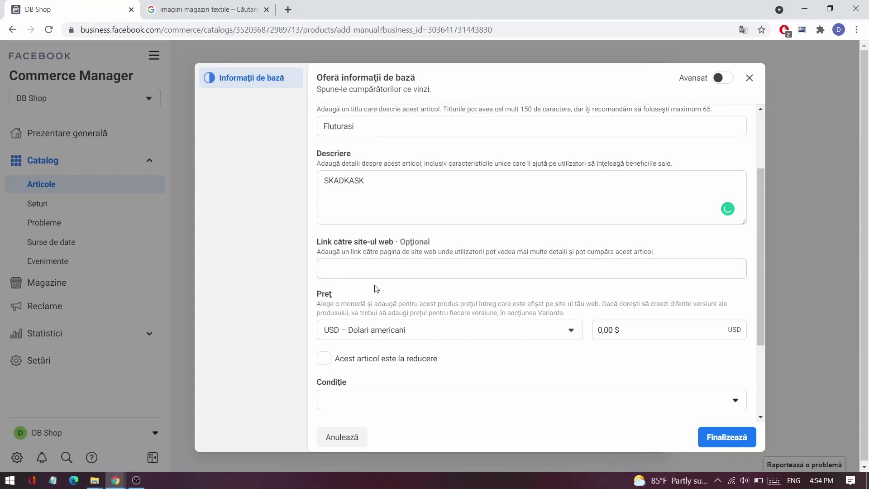
- Find the Romanian currency in the currency list and set the item's price currency to RON – Leu românesc
scroll(416, 292, down, 1)
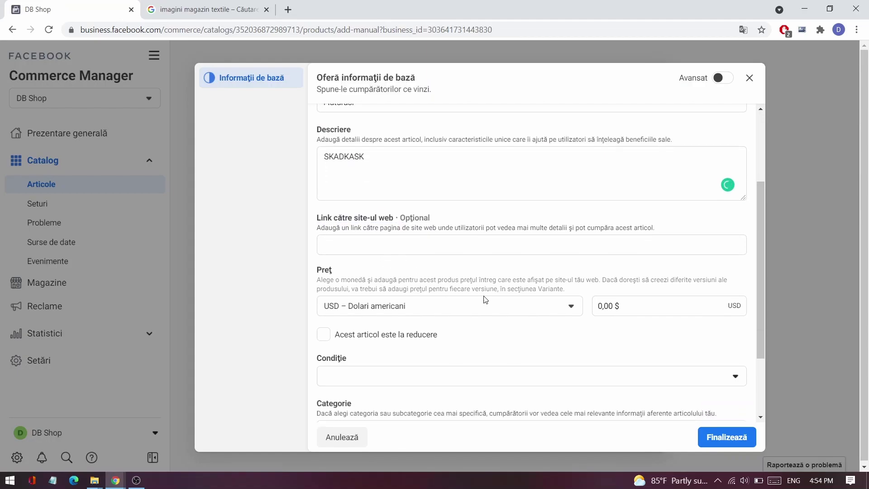
click(524, 313)
text(lei)
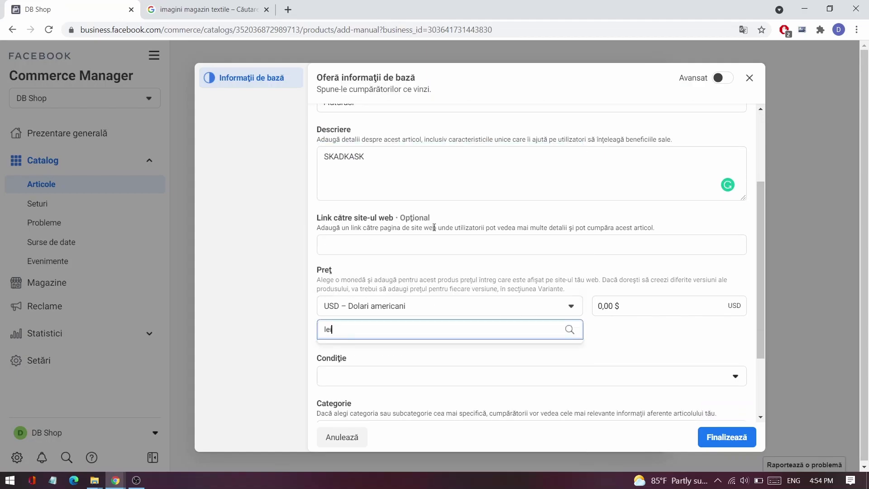
key(BackSpace)
key(BackSpace)
key(BackSpace)
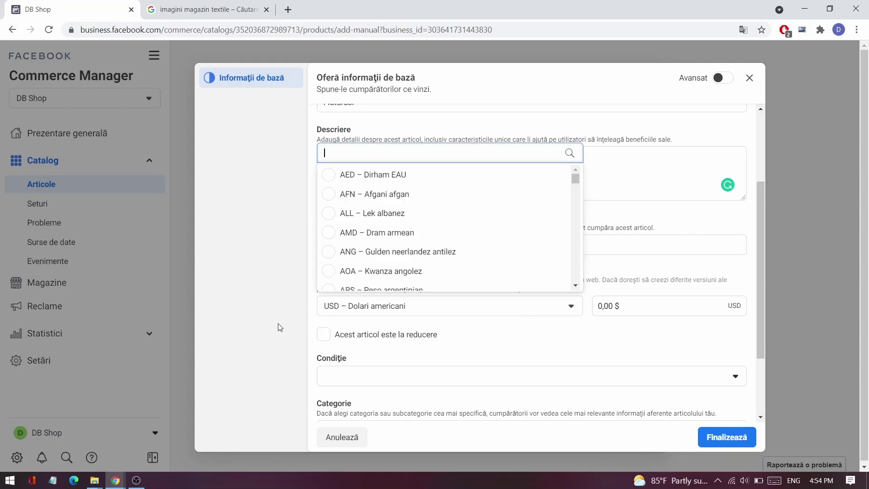
text(roma)
key(BackSpace)
key(BackSpace)
key(BackSpace)
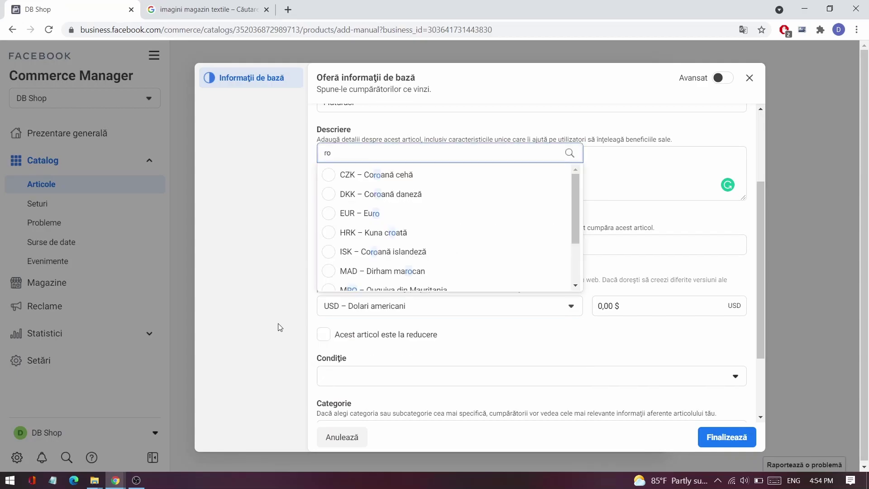
scroll(418, 259, down, 2)
scroll(418, 258, down, 5)
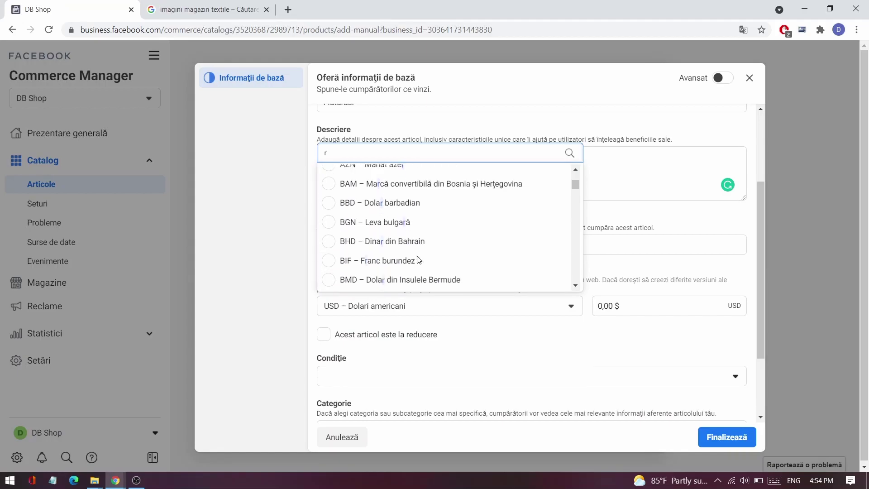
scroll(417, 258, down, 5)
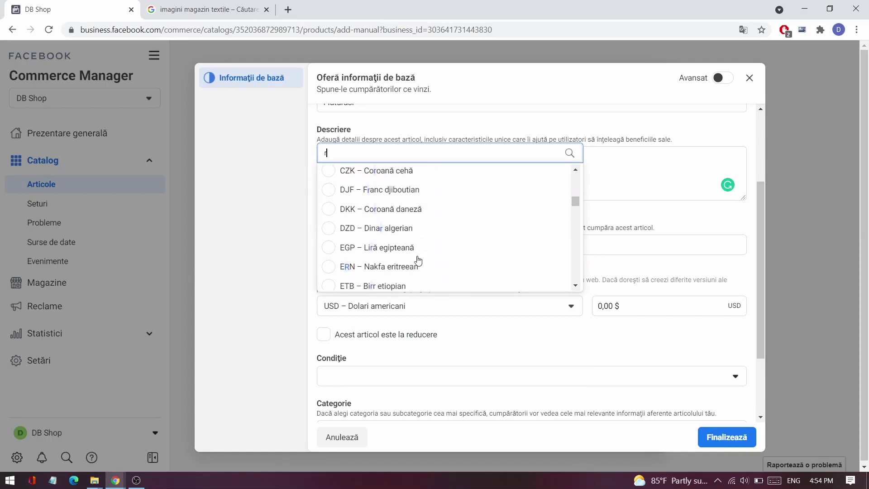
scroll(418, 259, down, 3)
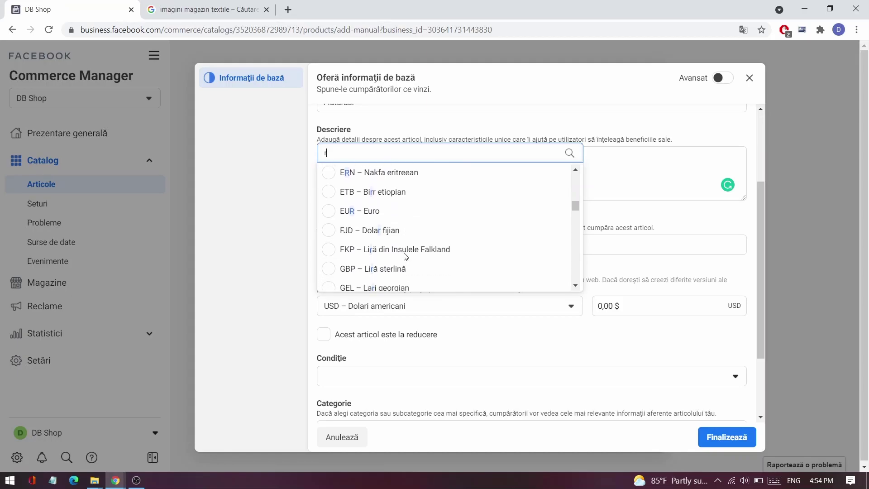
scroll(406, 256, down, 5)
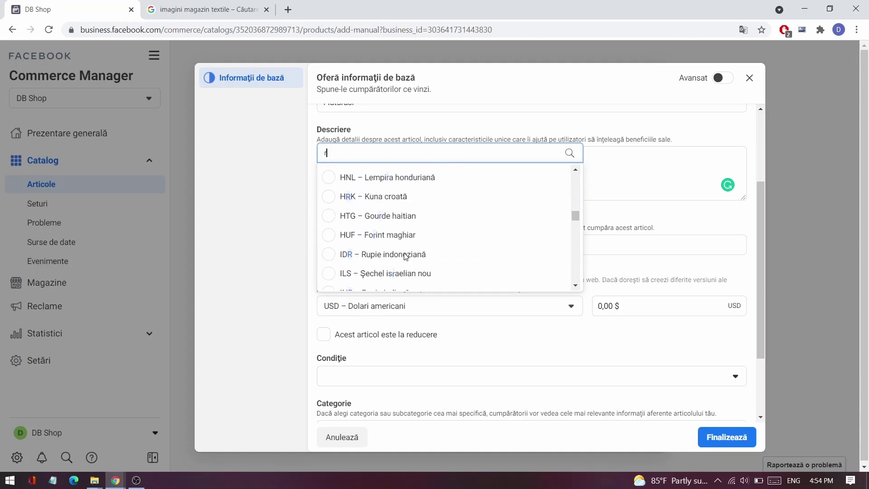
scroll(406, 256, down, 5)
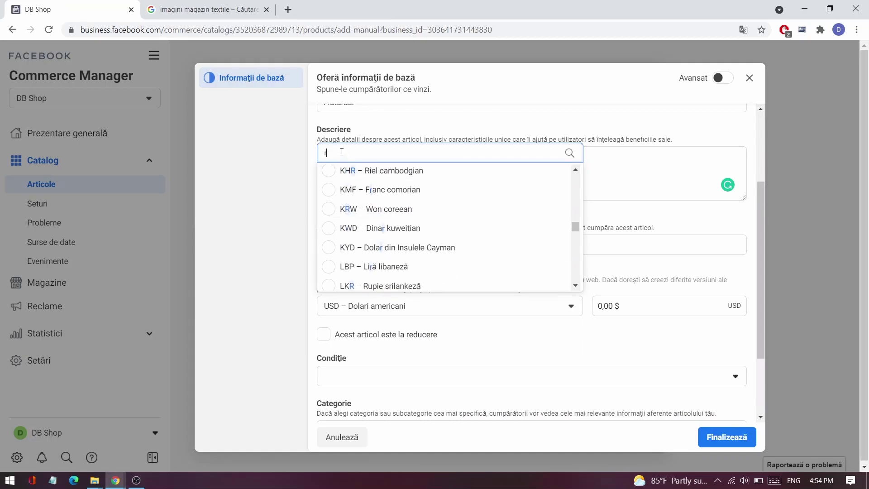
text(on)
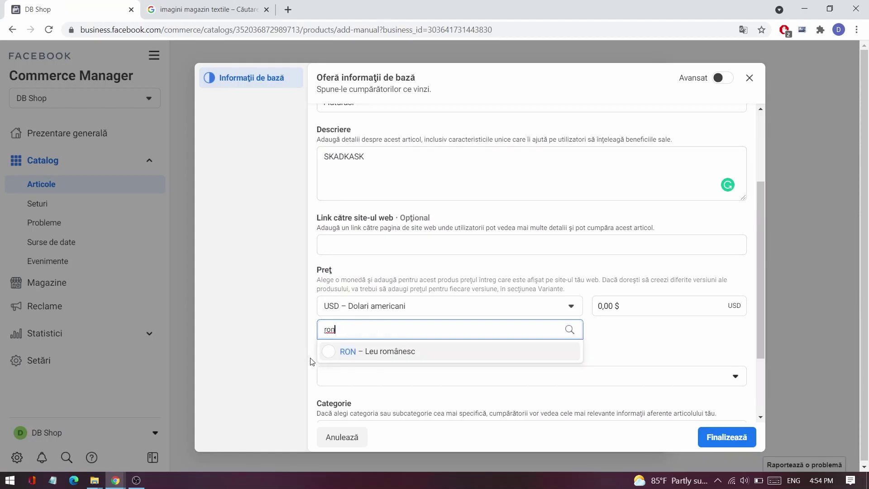
click(333, 354)
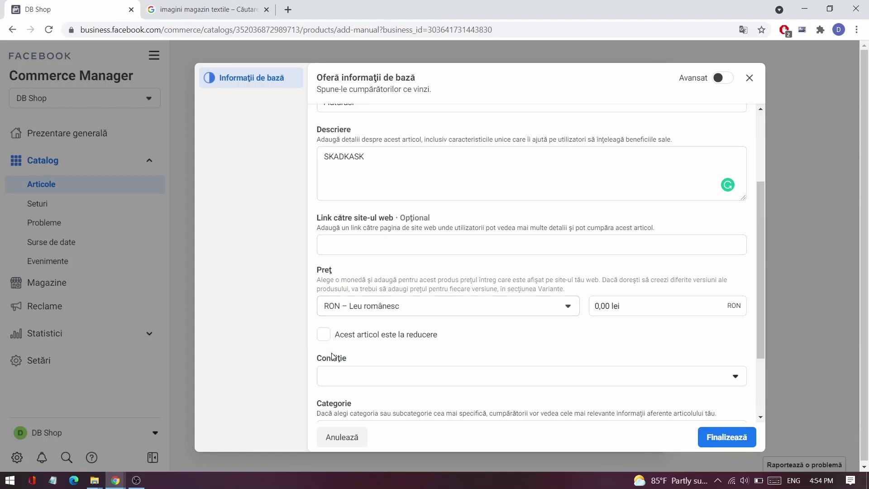
- Set the item's price to 10,00 lei and its condition to Nou
click(632, 310)
key(Home)
key(Delete)
key(Delete)
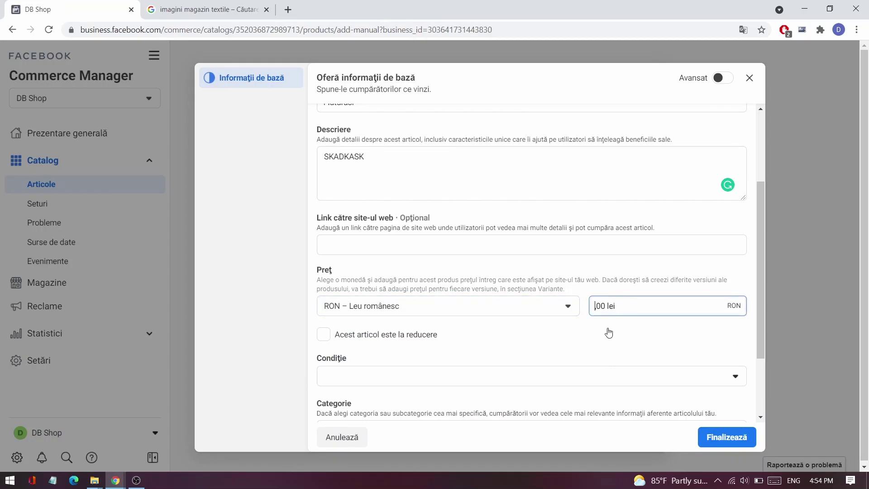
text(10,)
scroll(403, 343, down, 1)
click(357, 316)
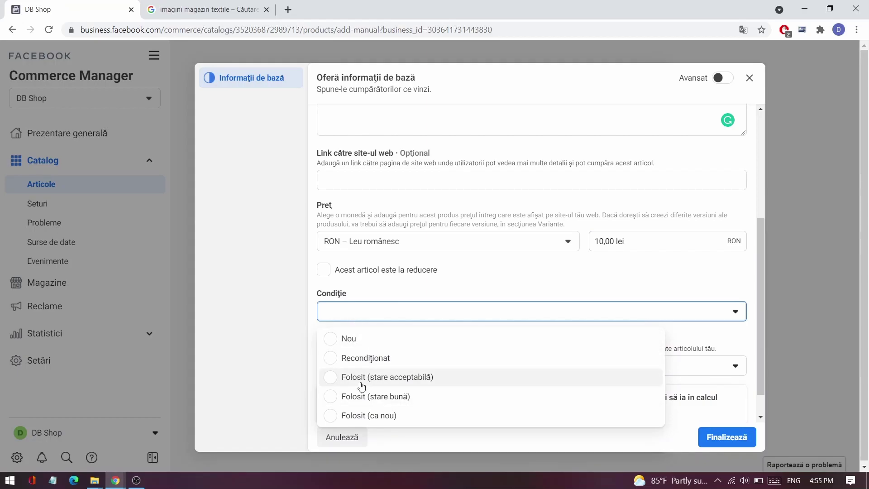
click(358, 338)
- Search the item's category list for material
scroll(362, 334, down, 1)
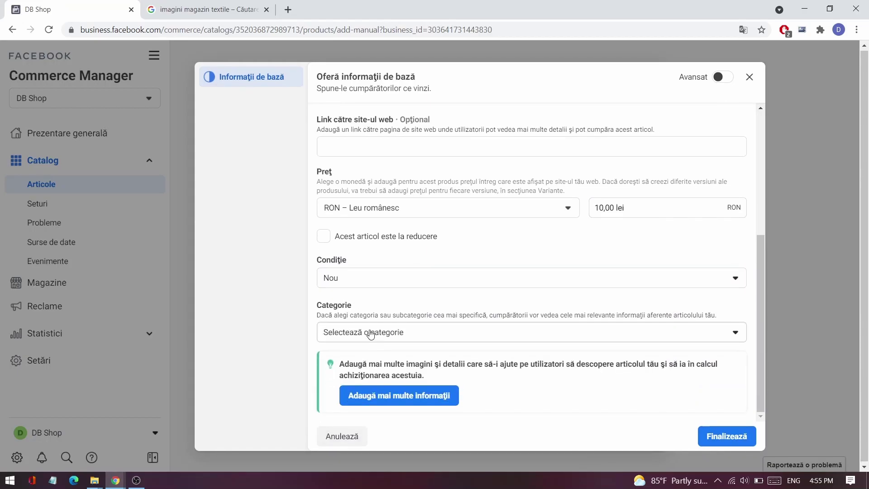
click(370, 332)
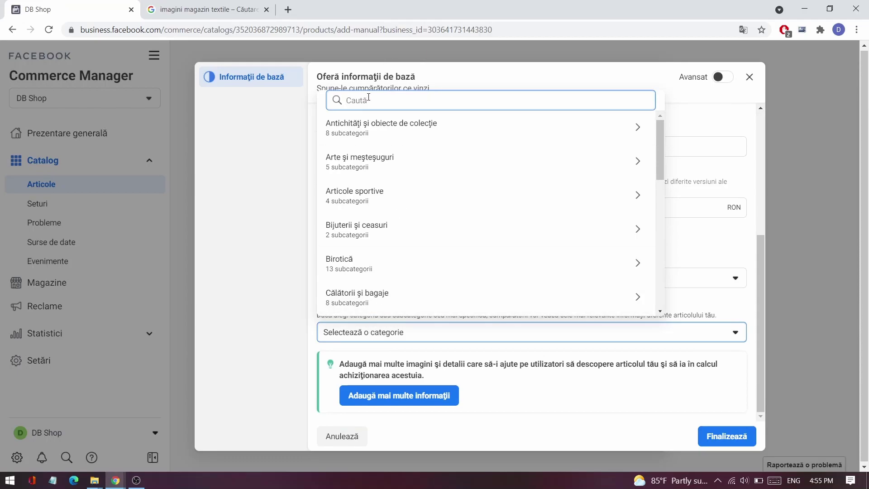
text(material)
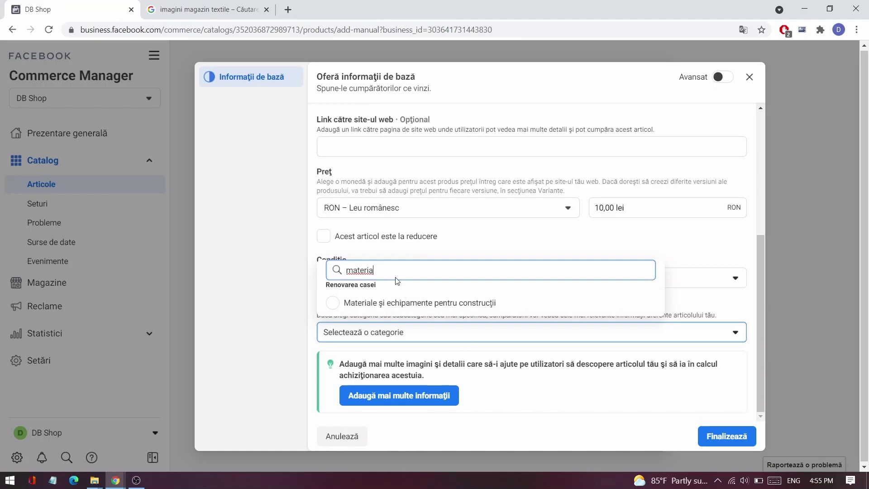
key(ctrl+a)
click(110, 276)
- Assign the item the category Îmbrăcăminte și accesorii > Accesorii de îmbrăcăminte and submit it to the catalog
click(362, 339)
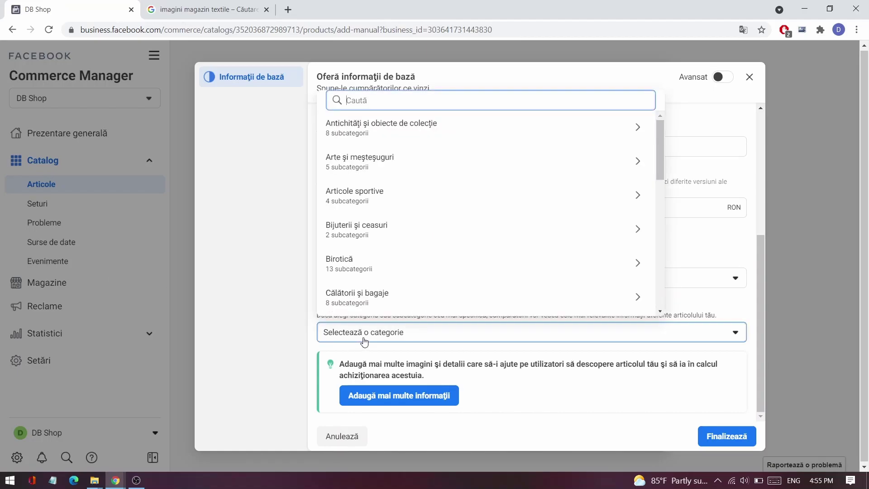
scroll(516, 179, down, 5)
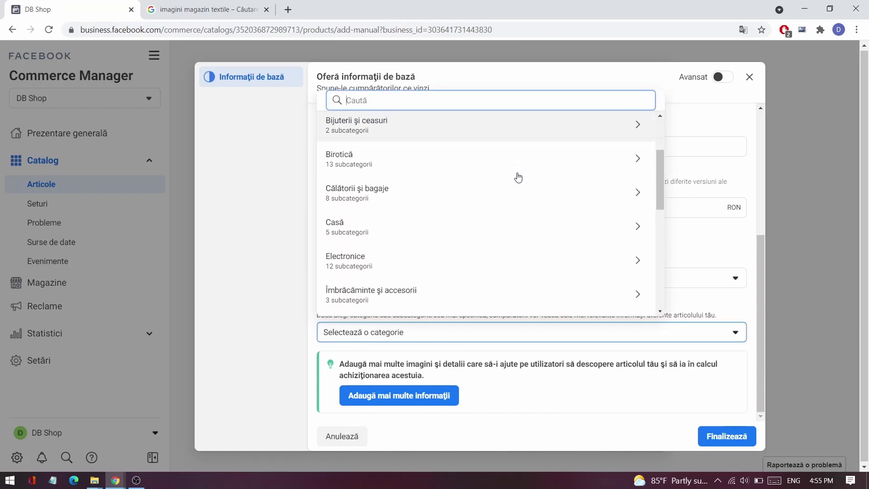
scroll(428, 244, down, 4)
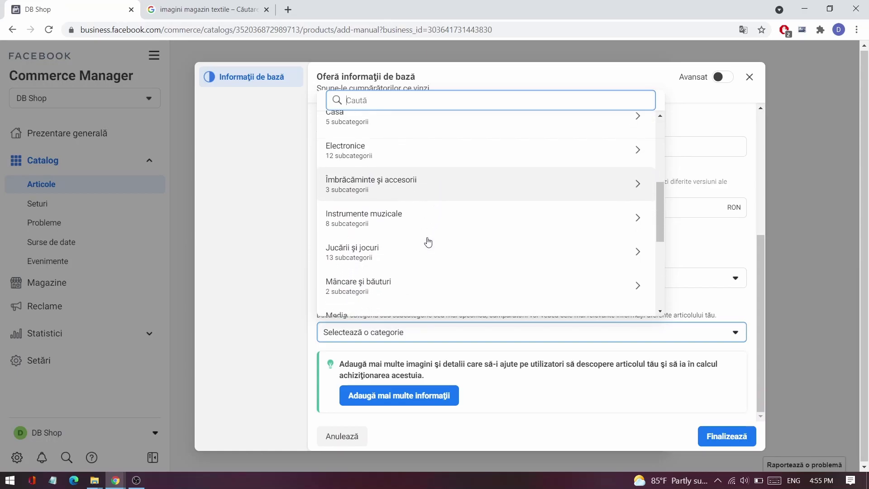
scroll(428, 242, down, 4)
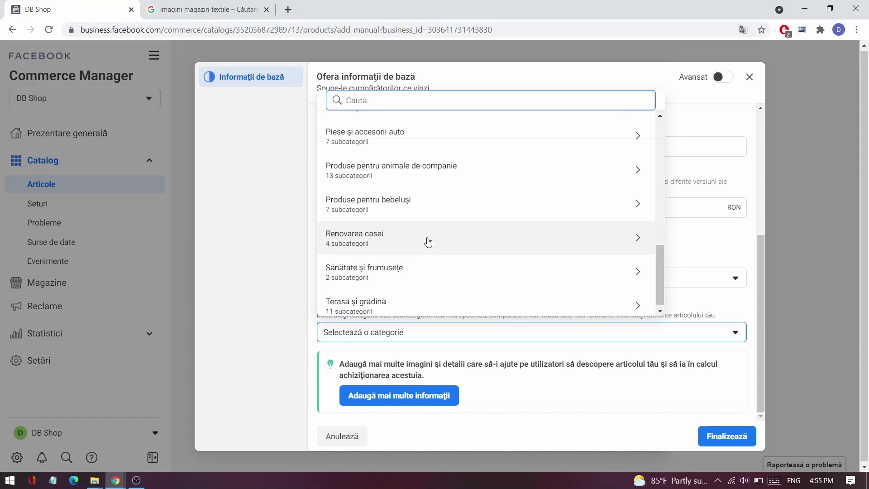
scroll(428, 241, up, 3)
scroll(412, 211, up, 2)
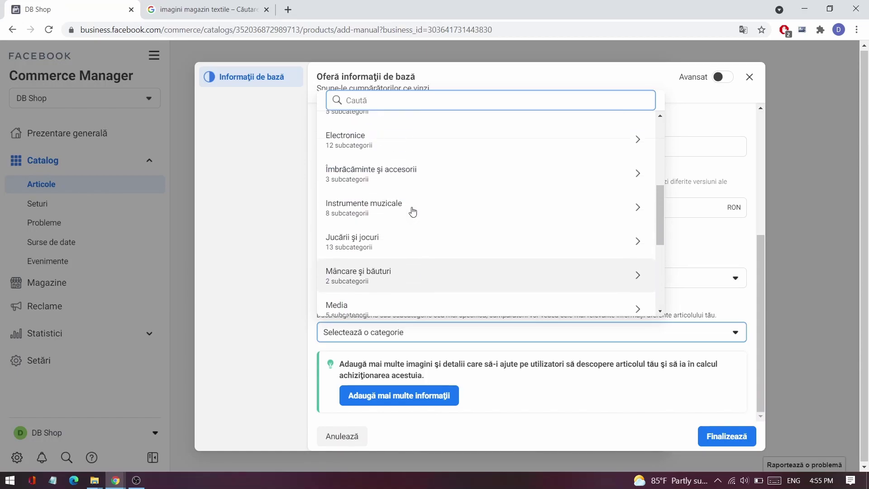
click(401, 174)
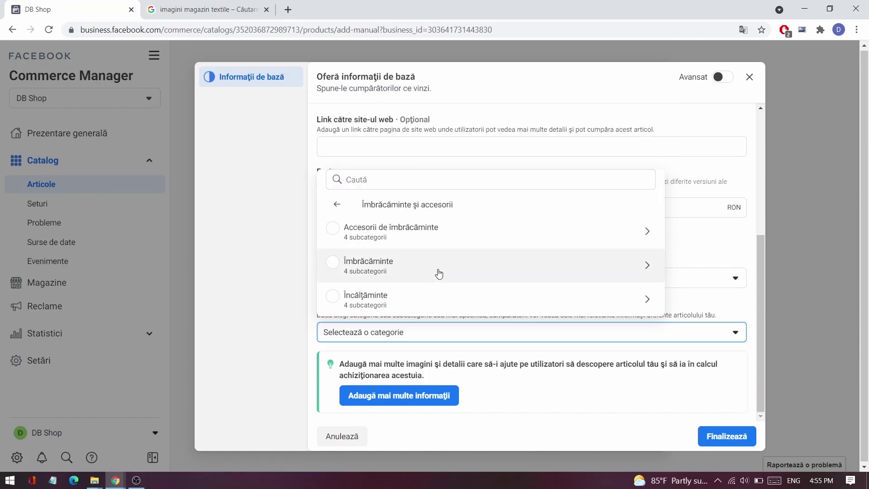
click(404, 232)
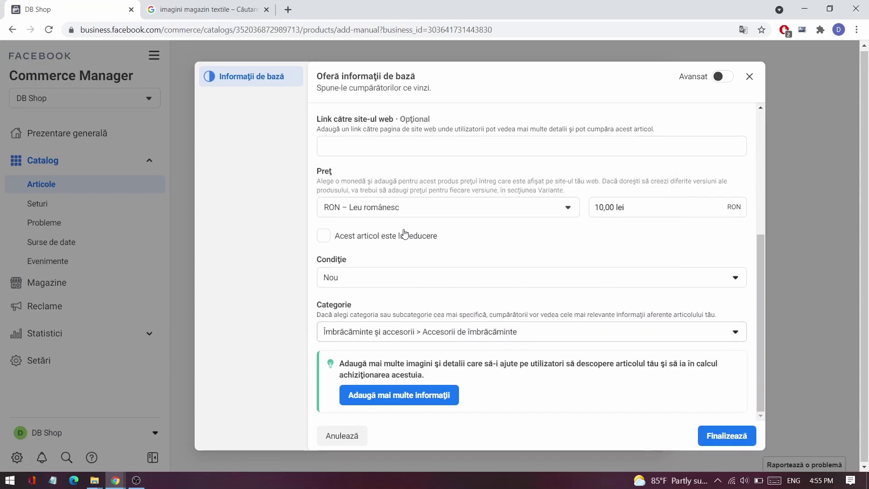
click(728, 436)
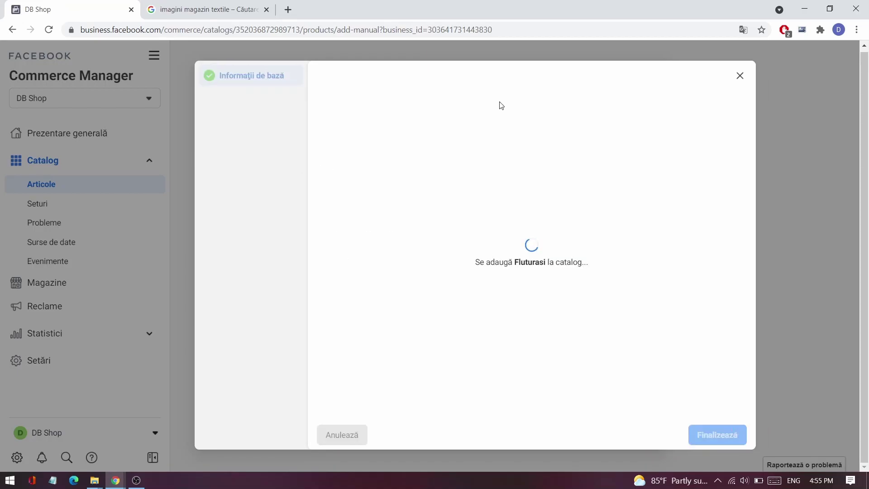
- Replace the item's description with 10% elasten, 40% bumbac, resubmit the item, and return to the catalog's item list
drag(709, 297, 540, 275)
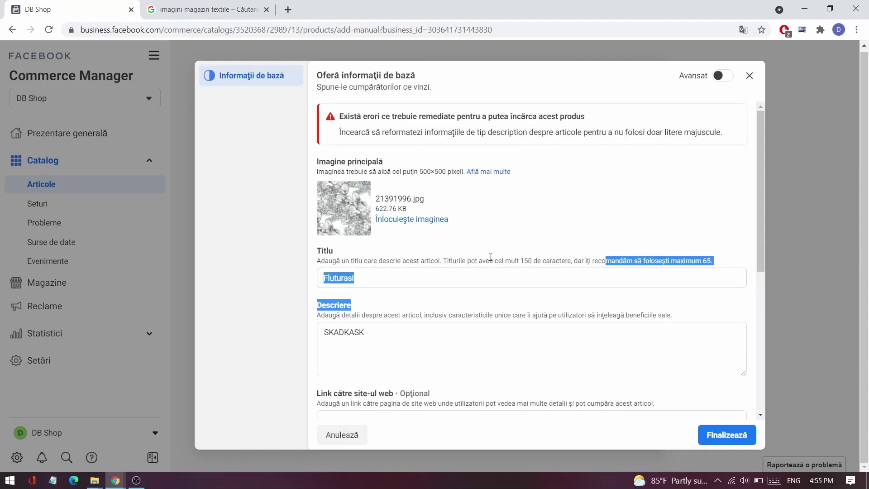
click(428, 308)
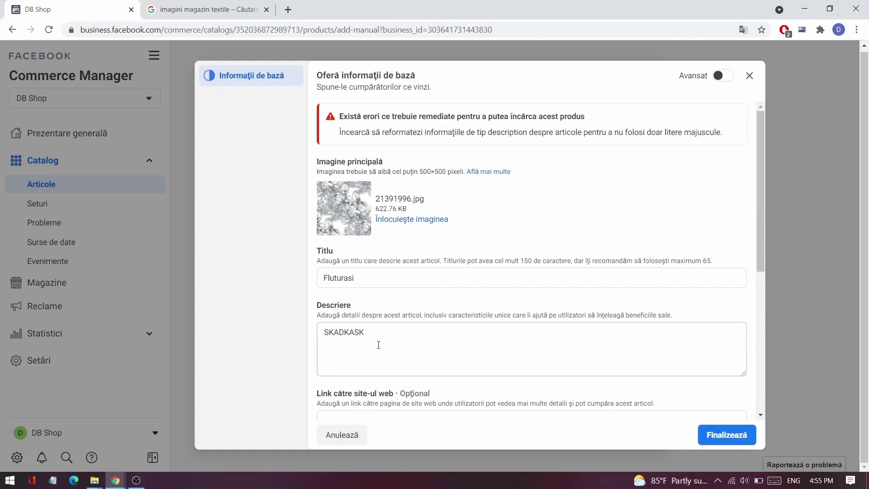
drag(398, 345, 279, 328)
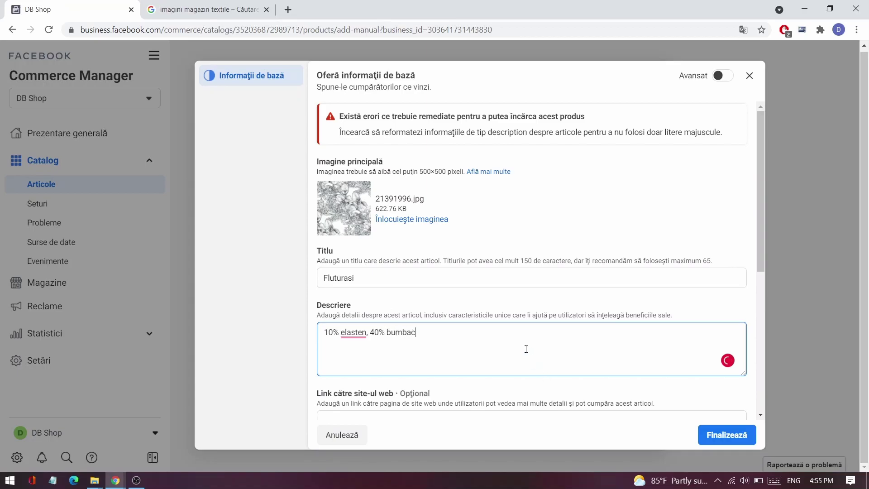
drag(470, 326, 291, 329)
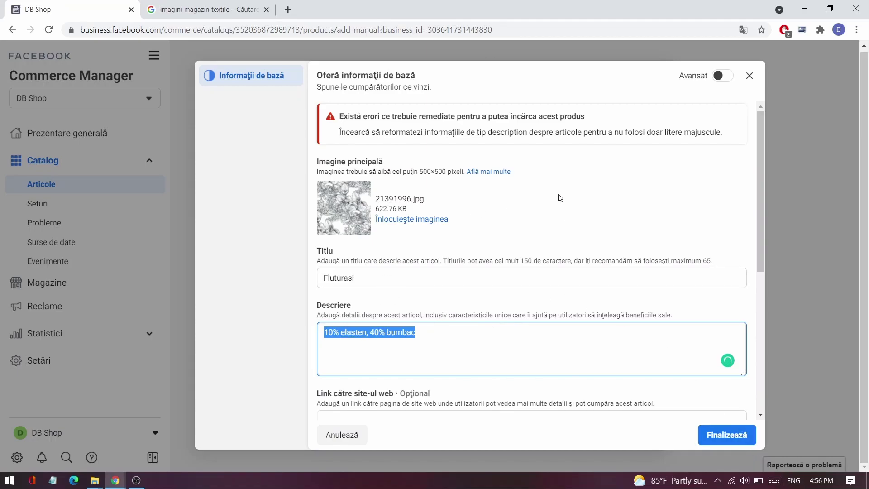
click(731, 432)
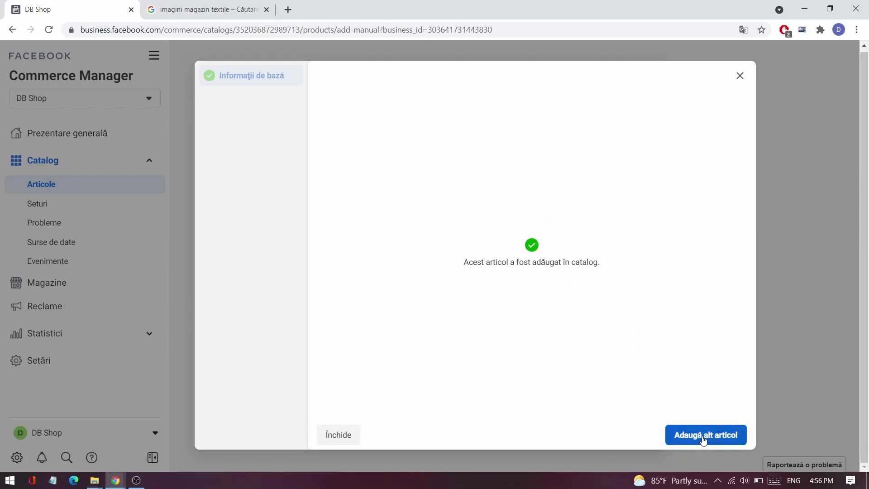
click(341, 436)
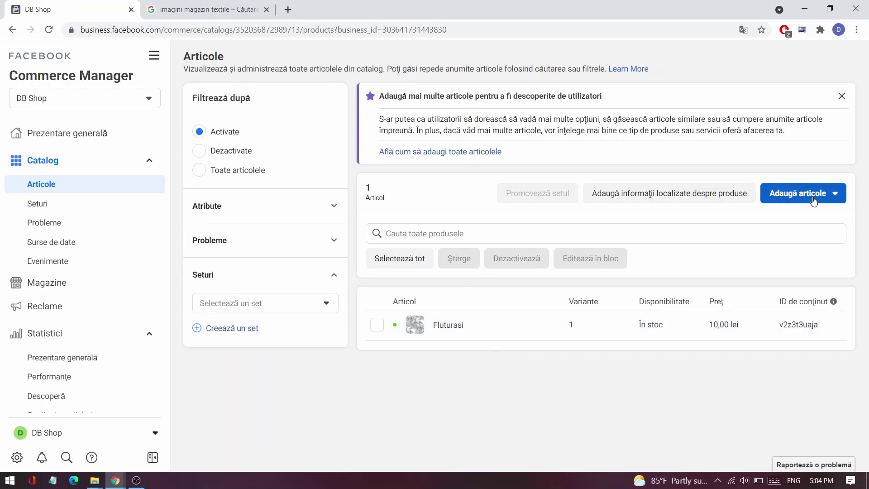
click(797, 193)
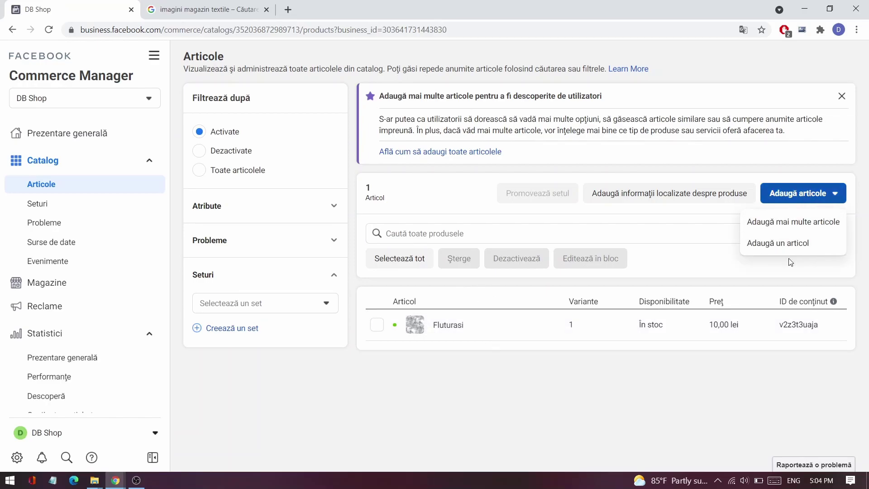
click(795, 202)
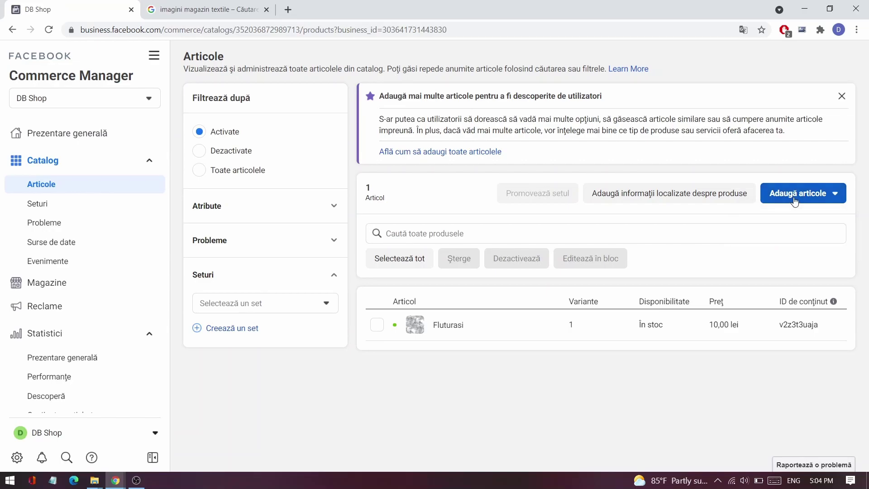
click(817, 202)
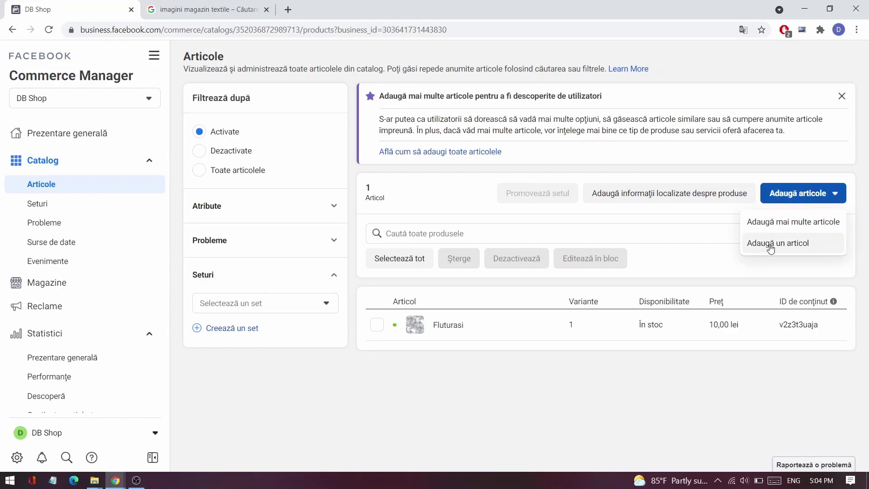
click(348, 372)
- Go to facebook.com and open the DB Shop page
click(151, 23)
text(facebook.com)
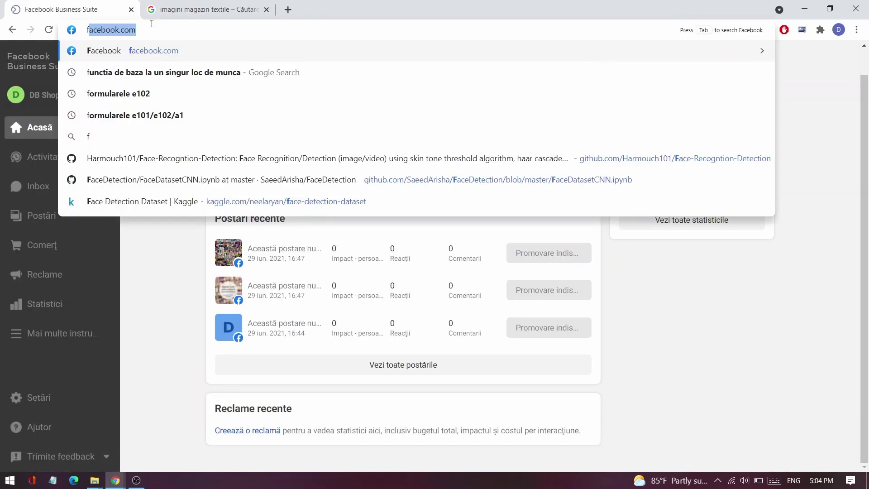
key(Return)
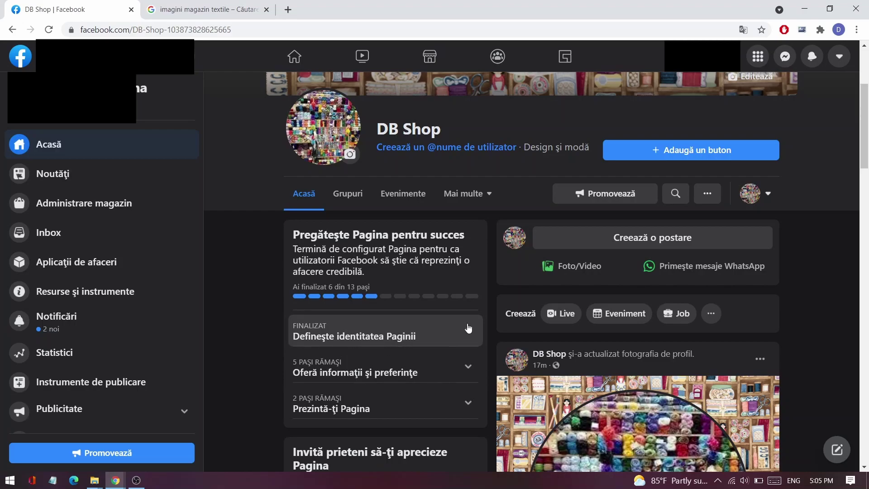
- In the page setup section Oferă informații și preferințe, mark that the page has no website
click(468, 366)
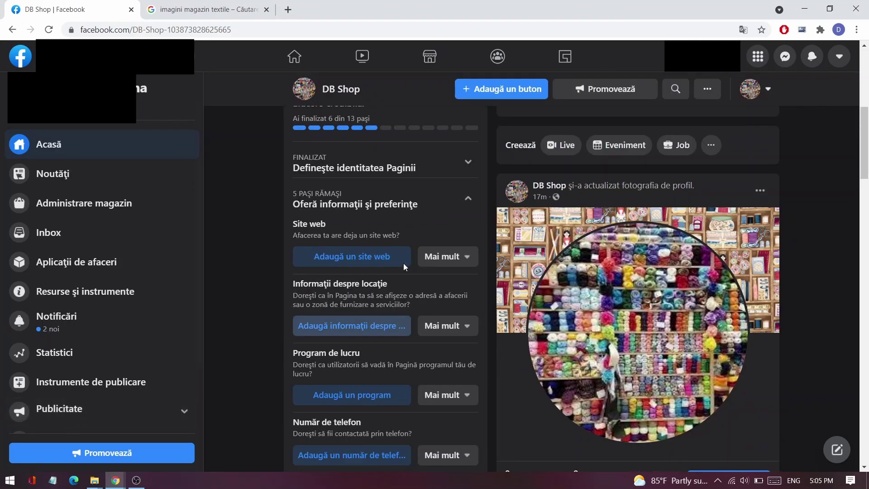
click(342, 259)
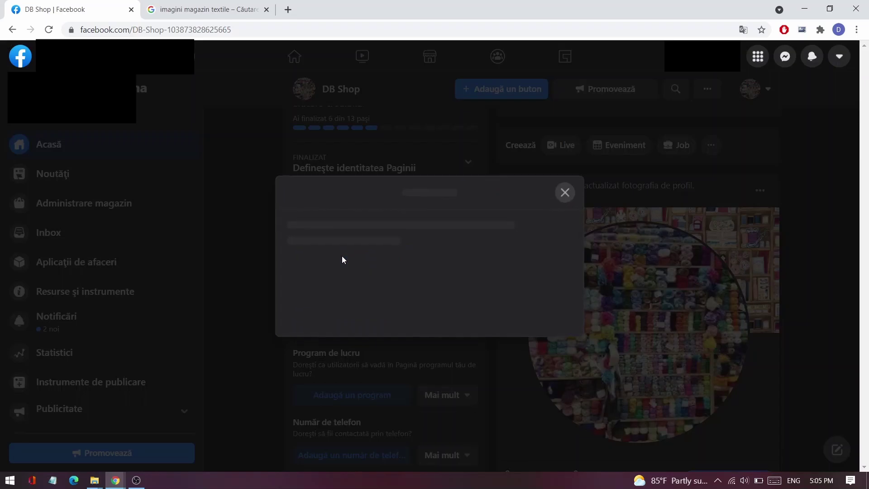
click(245, 313)
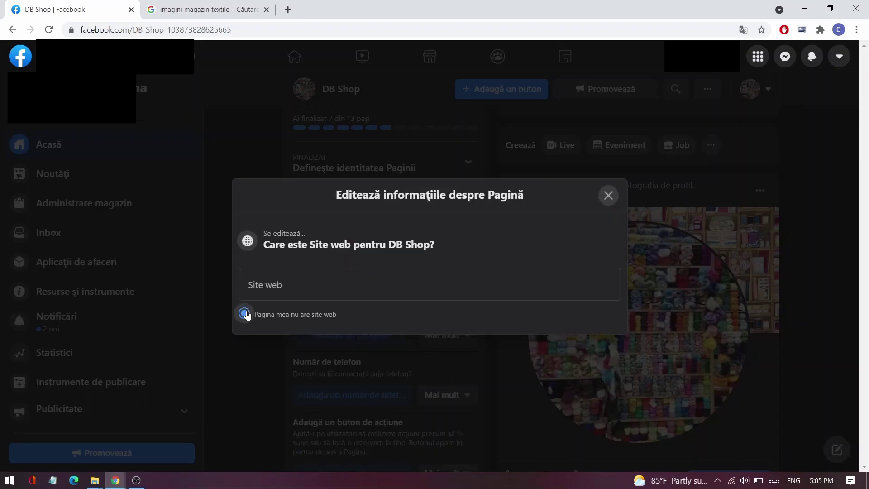
click(607, 196)
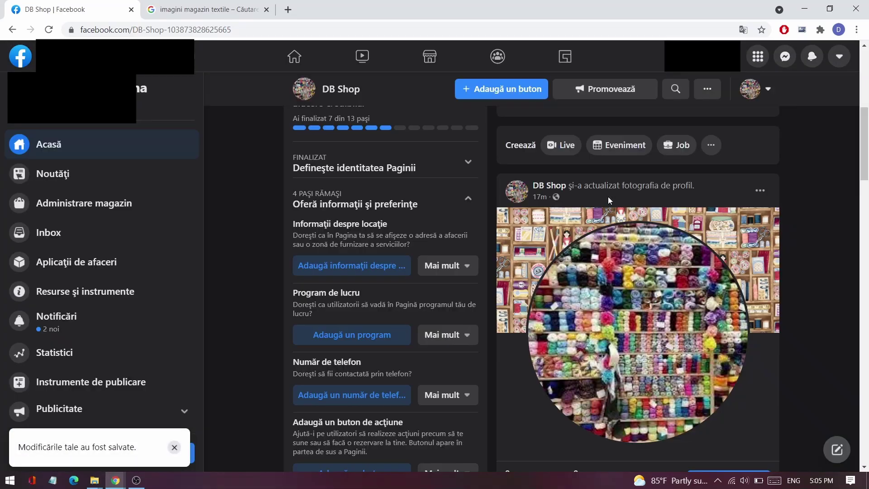
- Add the page's location by filling in the shop's street address, city and postal code
click(377, 266)
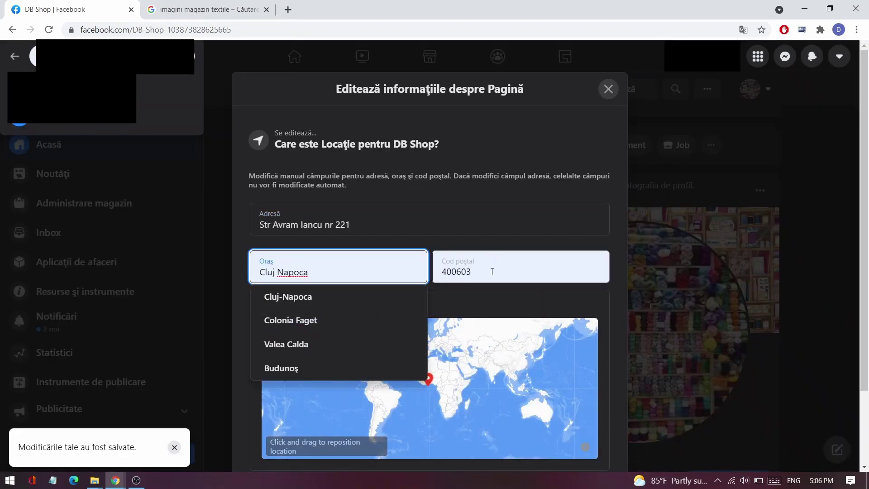
click(608, 88)
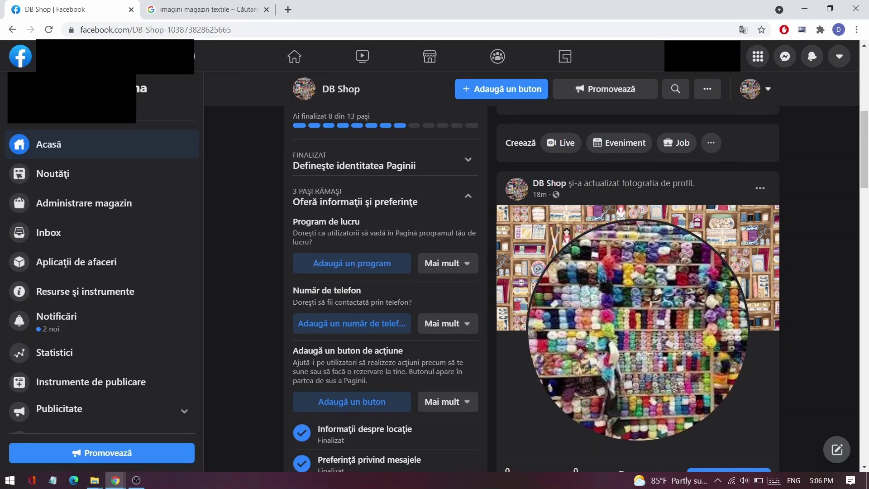
- In the page setup section Prezintă-ţi Pagina, select one friend from the list and send the invitation to like DB Shop
scroll(365, 208, down, 1)
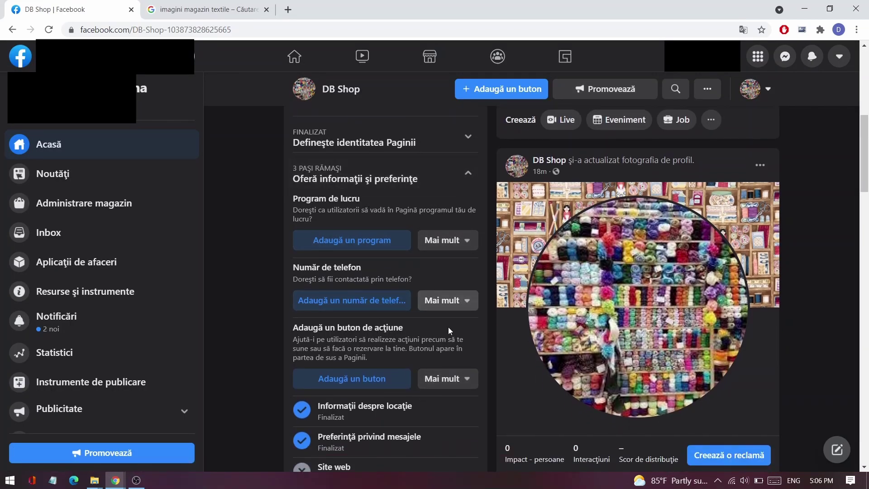
scroll(350, 371, down, 1)
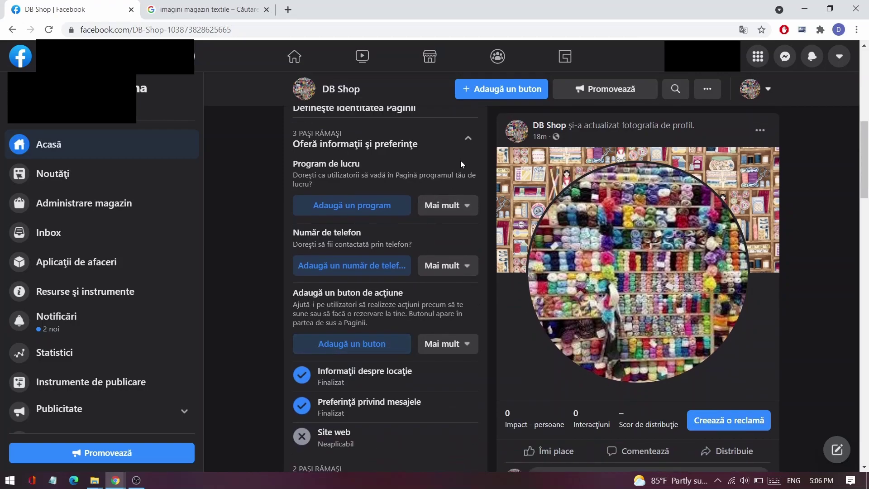
drag(299, 283, 410, 304)
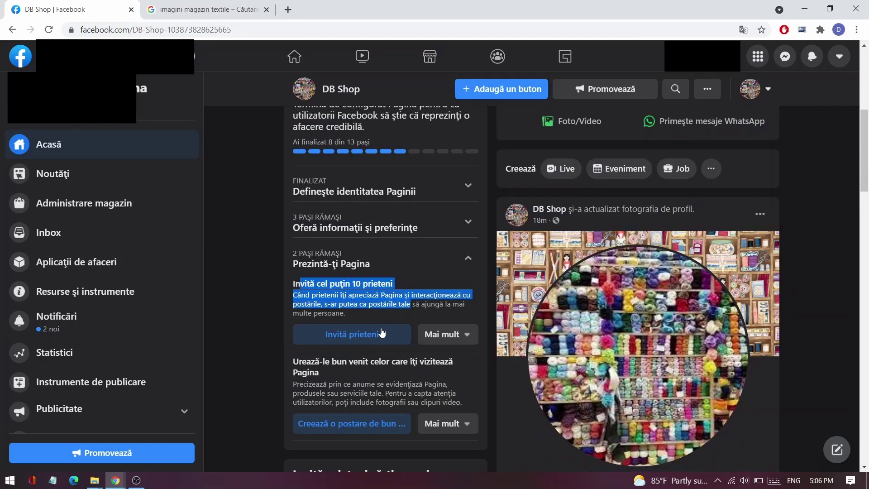
click(345, 336)
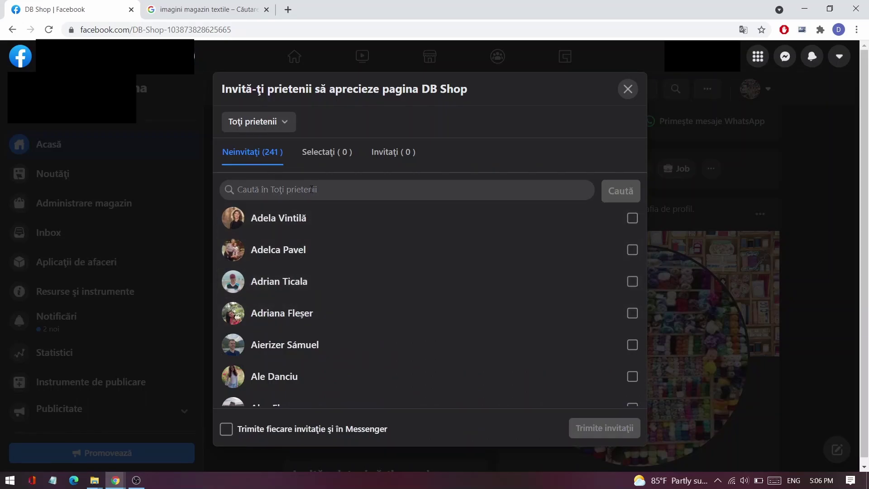
scroll(429, 294, down, 20)
click(591, 343)
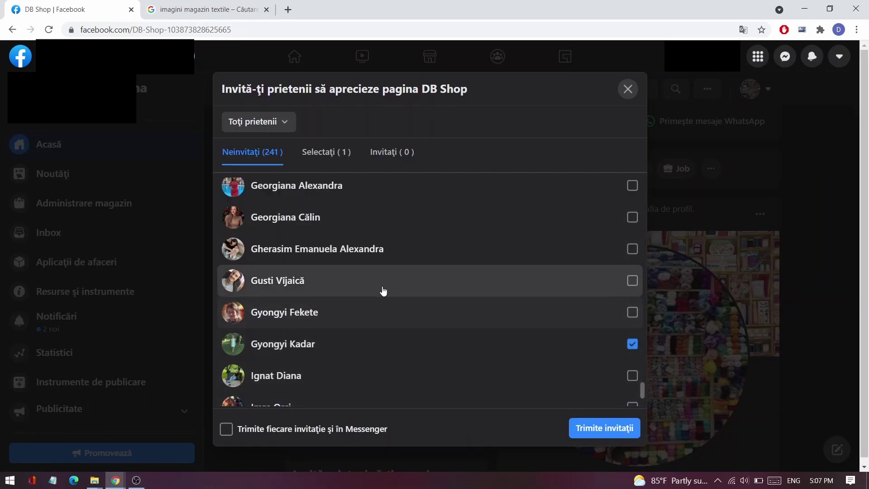
click(608, 432)
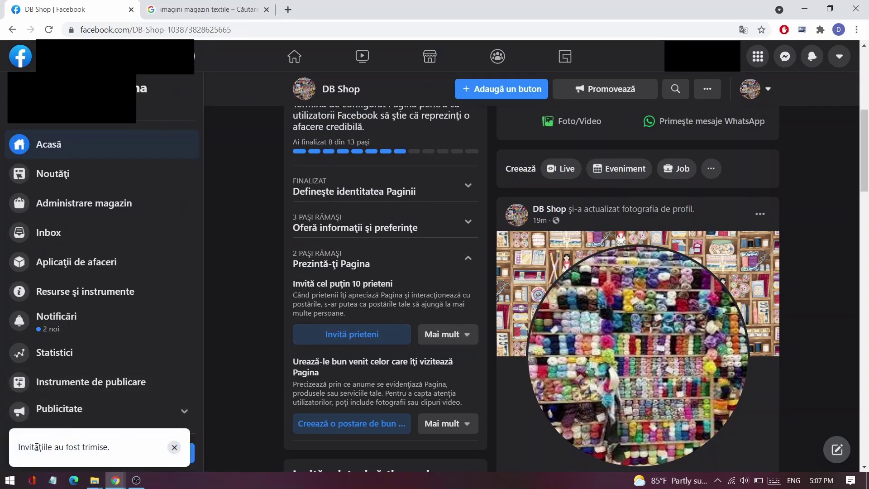
drag(34, 447, 106, 451)
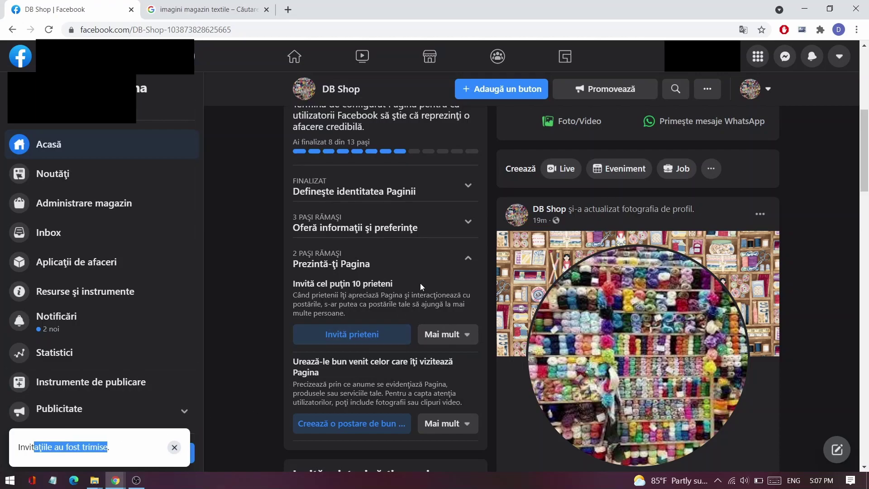
- Open the page's settings and review the general options, expanding the Noutăţi audience and post visibility setting
scroll(420, 286, down, 1)
click(423, 230)
scroll(46, 420, down, 2)
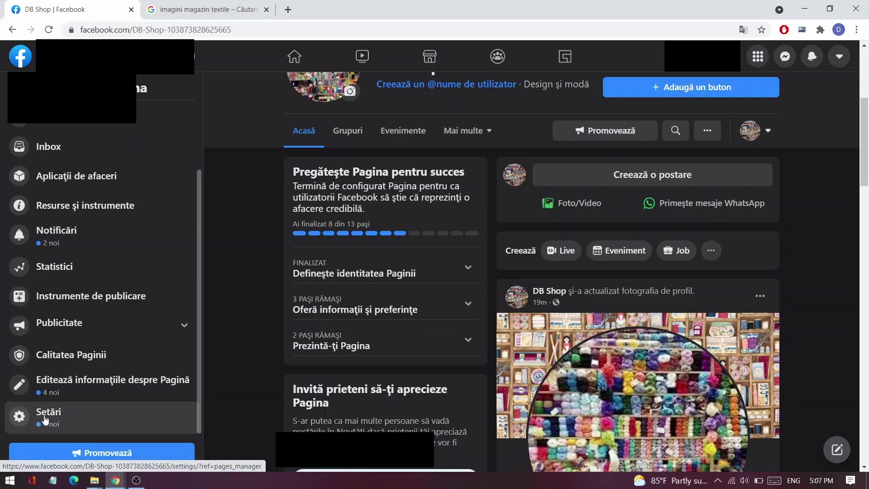
click(45, 420)
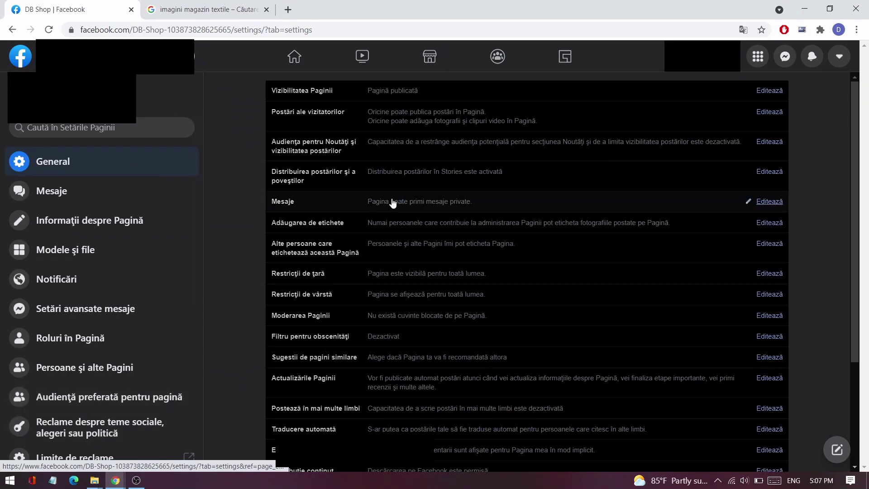
click(438, 142)
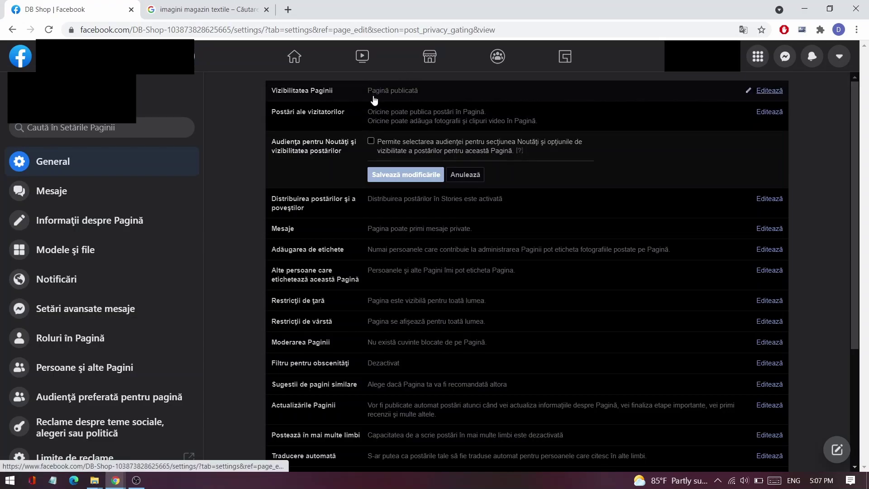
scroll(420, 271, down, 3)
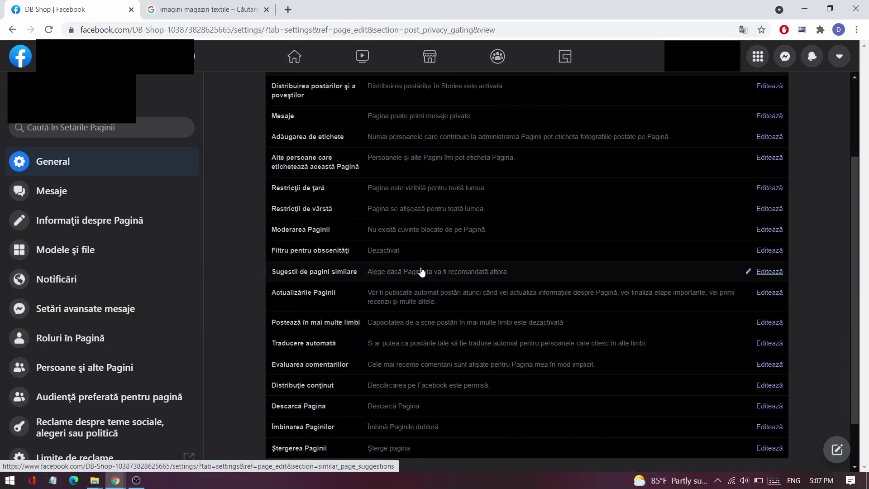
scroll(421, 271, up, 3)
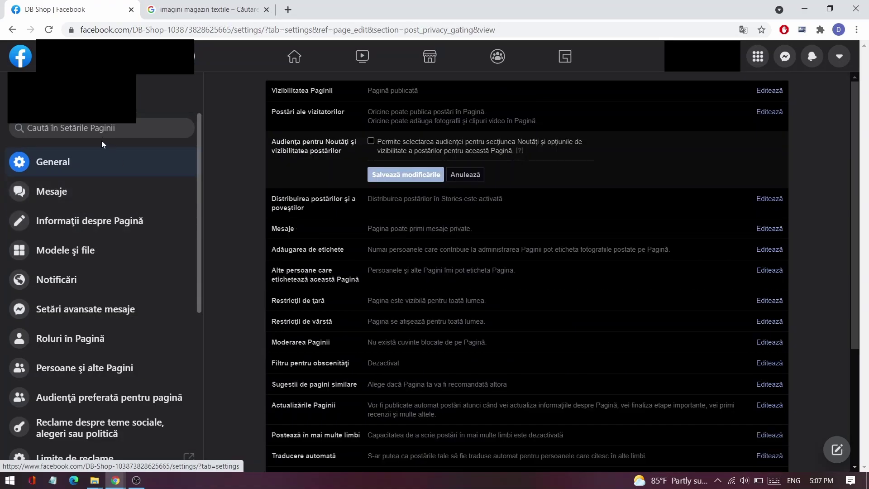
- Open the page roles settings and choose the friend who gets a new page role by searching for the person's name
click(95, 342)
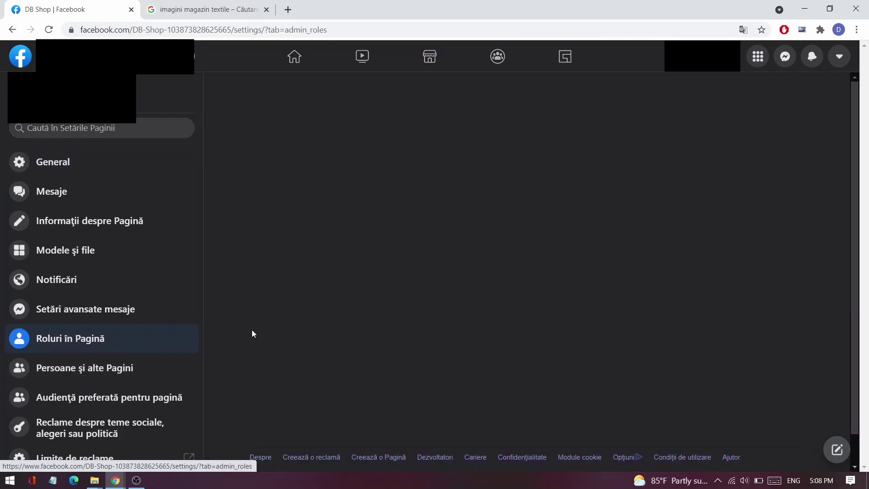
scroll(252, 330, down, 5)
scroll(561, 271, down, 1)
scroll(561, 272, up, 4)
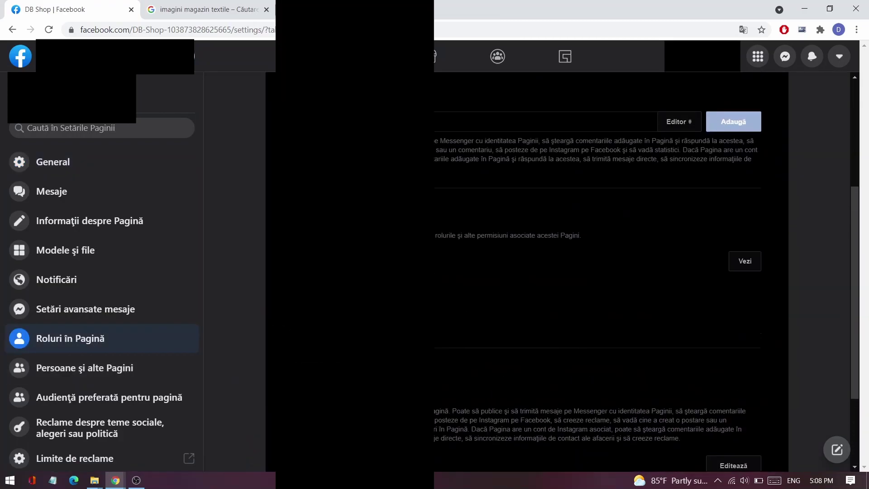
scroll(498, 269, up, 1)
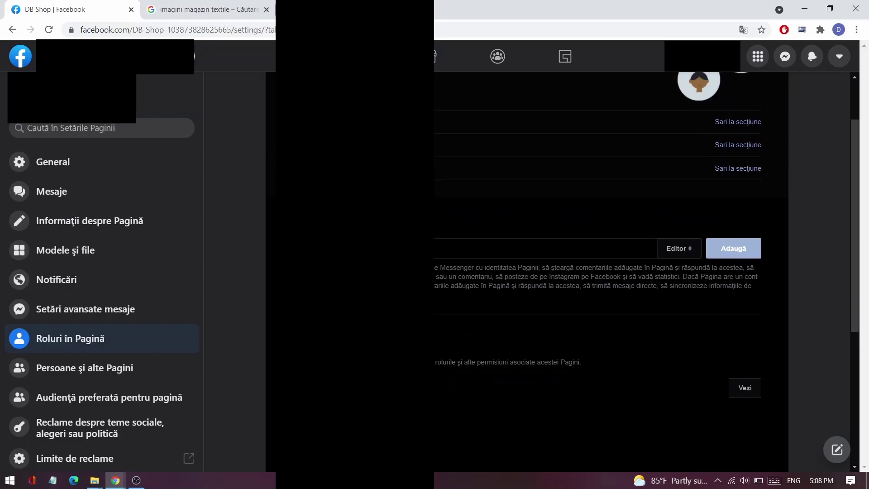
scroll(368, 252, up, 2)
text(pap e)
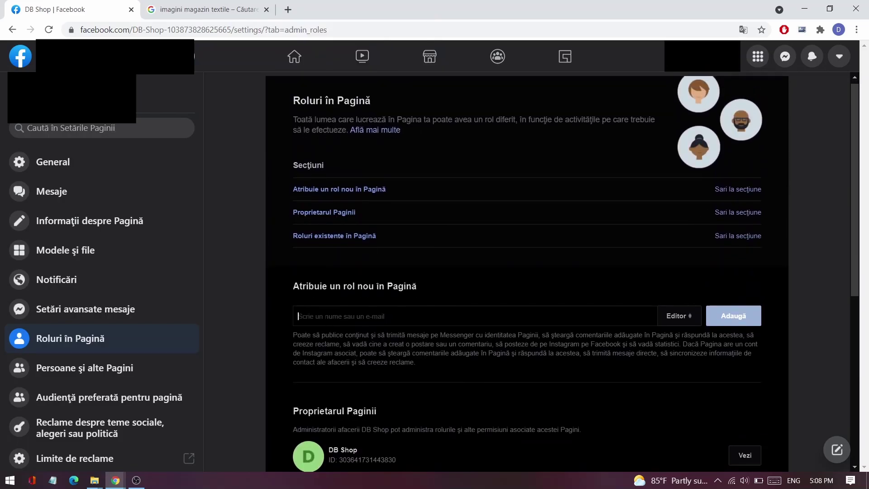
key(Down)
key(Down)
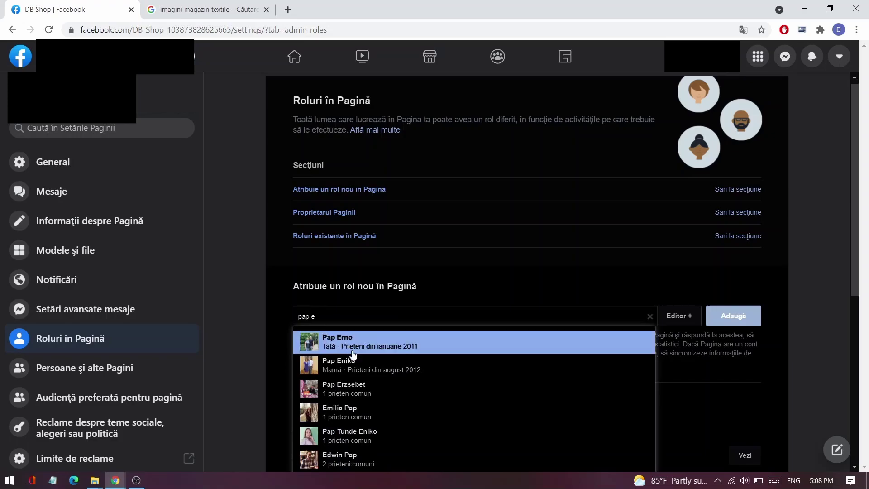
key(Return)
- Assign the chosen person the Administrator role and submit the addition with the account password
click(679, 316)
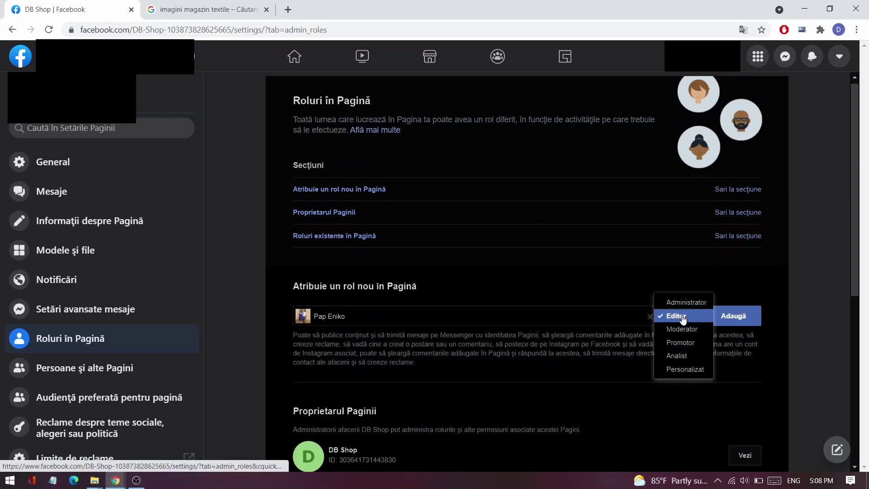
click(675, 303)
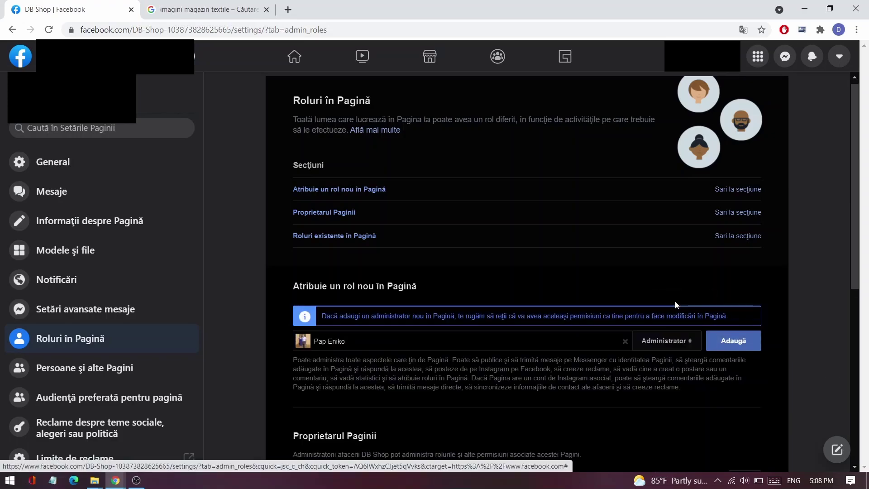
click(724, 340)
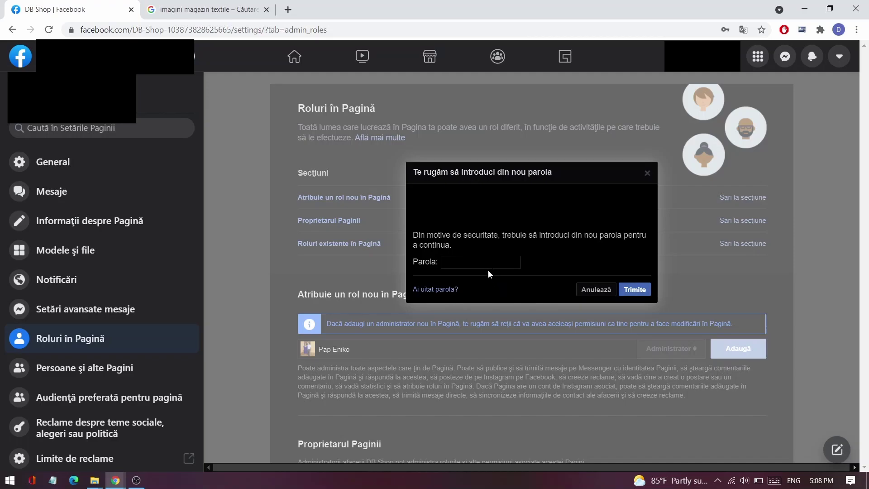
click(637, 290)
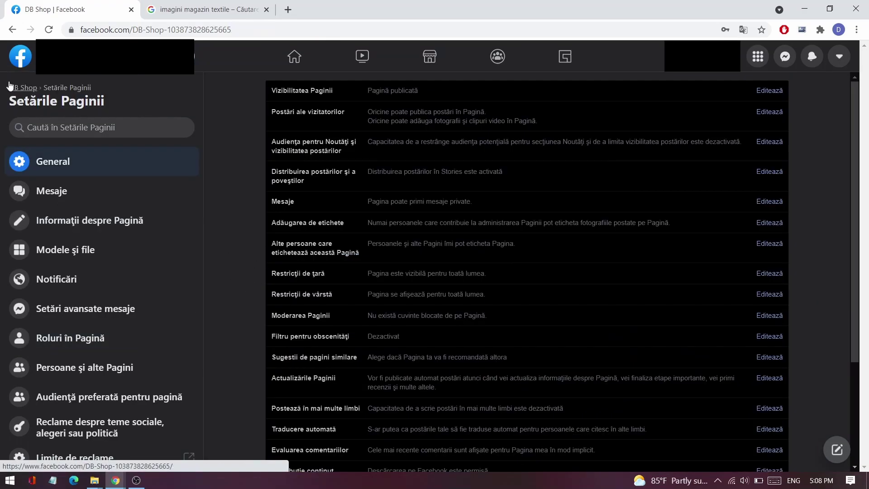
- Return to the DB Shop page, go to Administrare magazin and open the catalog for adding products, checking the options for adding items
click(10, 87)
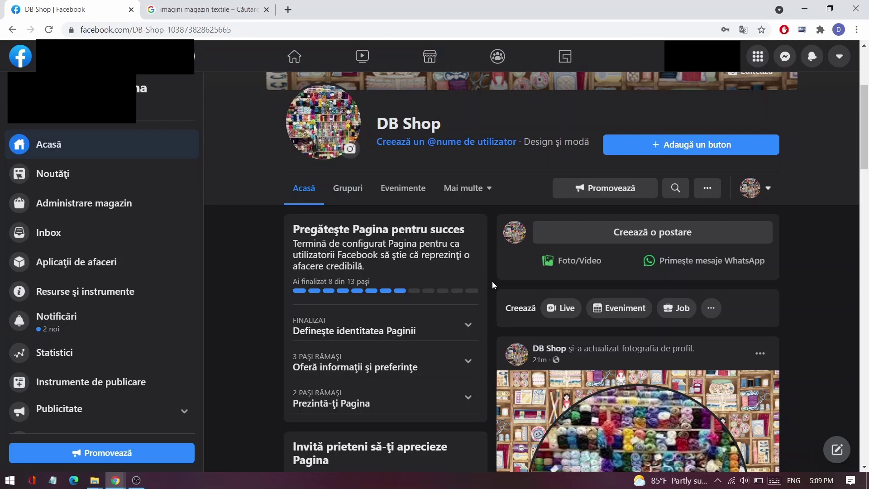
scroll(492, 281, down, 1)
scroll(492, 281, up, 4)
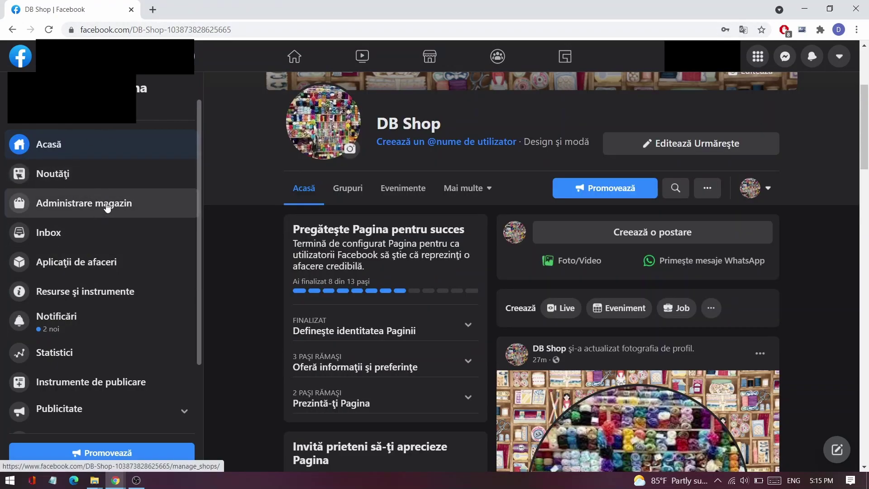
click(107, 208)
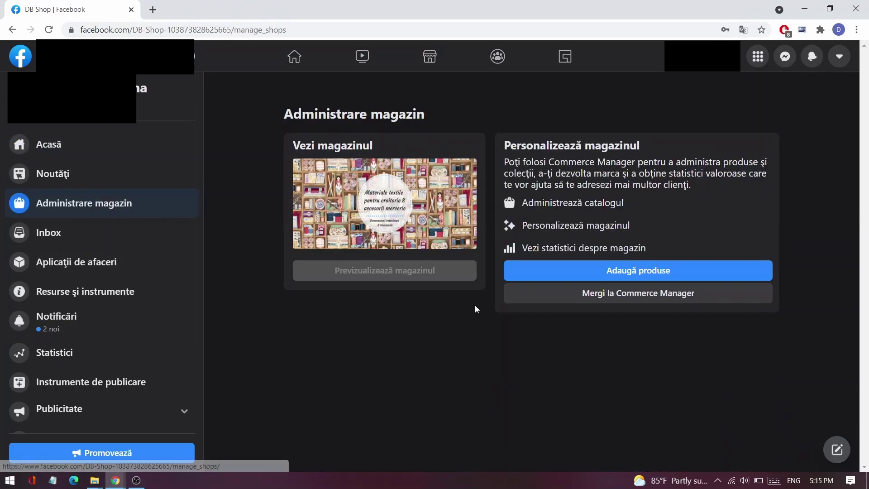
drag(511, 144, 686, 161)
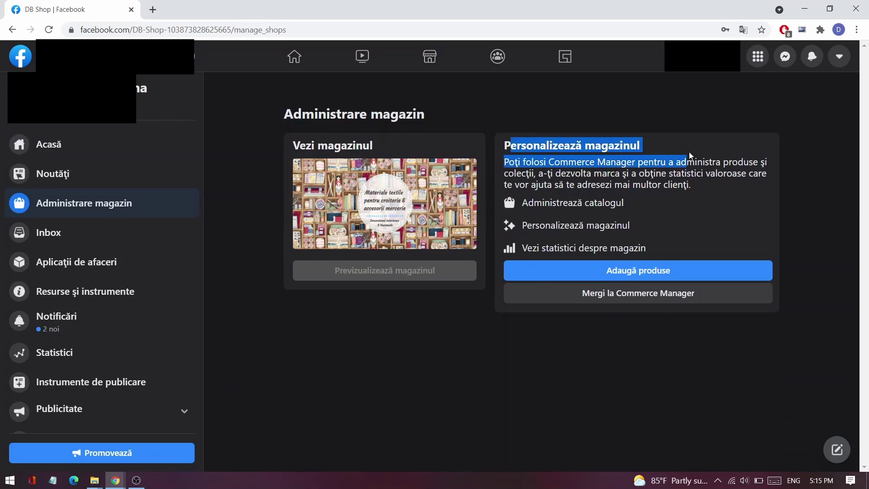
click(639, 276)
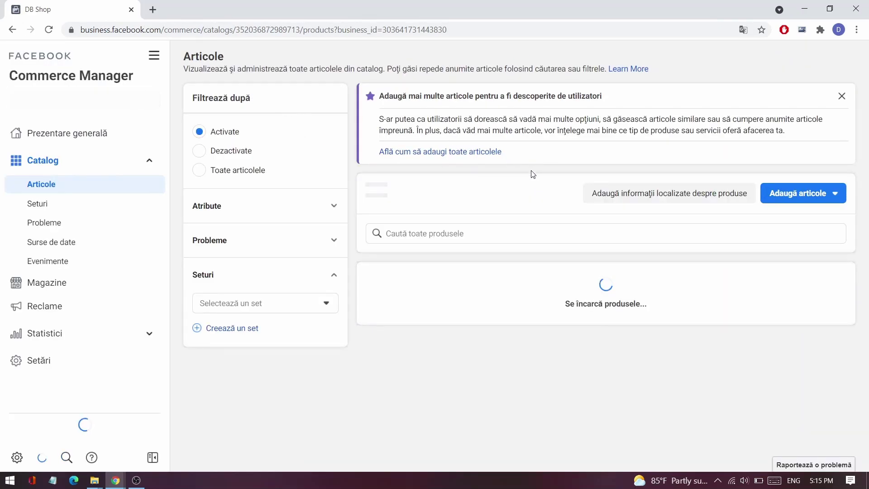
click(803, 202)
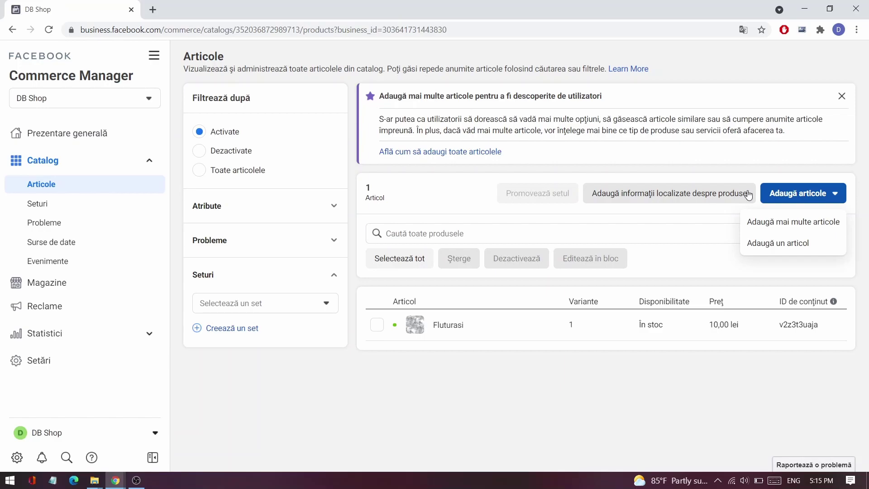
click(707, 251)
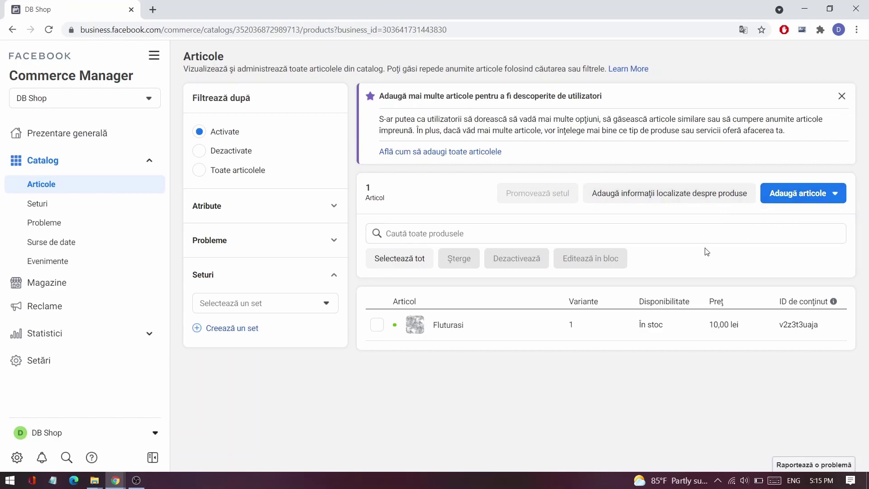